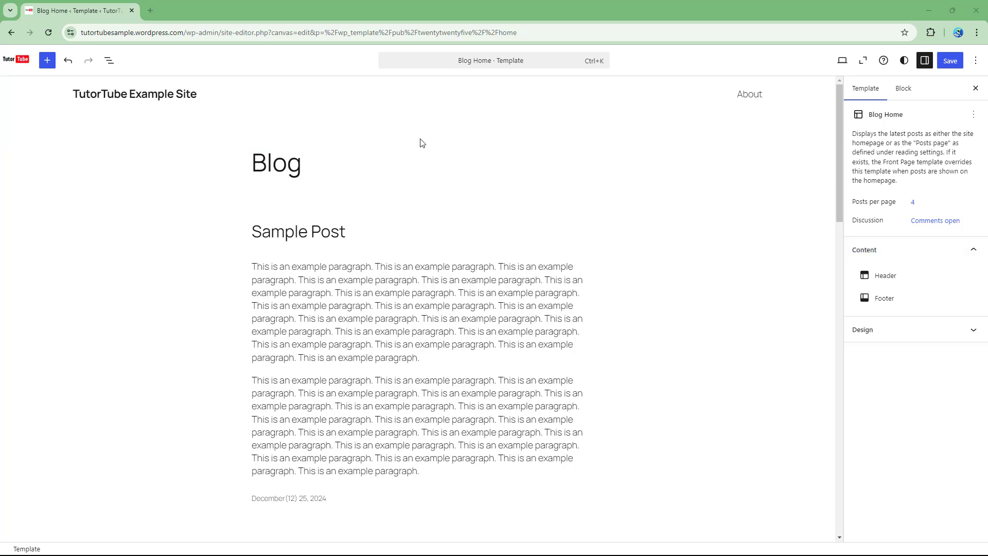
{"action": "scroll", "coordinate": [380, 234], "scroll_direction": "down", "scroll_amount": 3}
{"action": "scroll", "coordinate": [389, 243], "scroll_direction": "up", "scroll_amount": 3}
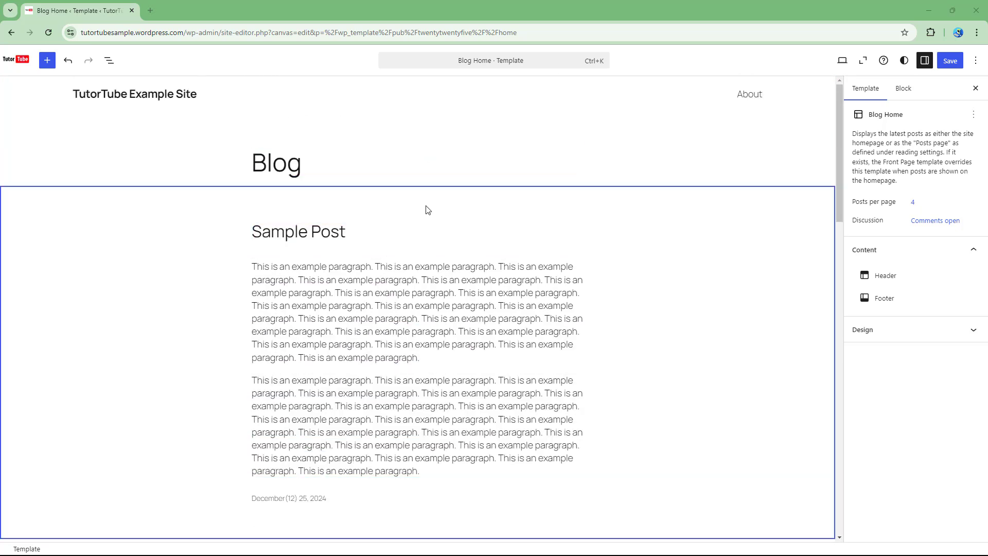
{"action": "left_click", "coordinate": [420, 192]}
{"action": "scroll", "coordinate": [382, 278], "scroll_direction": "down", "scroll_amount": 3}
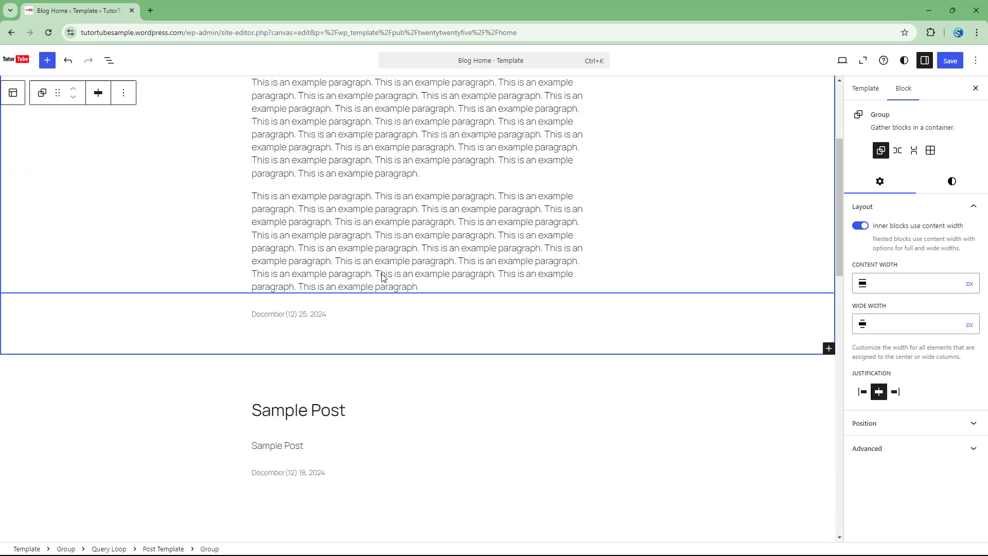
{"action": "scroll", "coordinate": [383, 278], "scroll_direction": "down", "scroll_amount": 1}
{"action": "left_click", "coordinate": [410, 258]}
{"action": "scroll", "coordinate": [392, 239], "scroll_direction": "up", "scroll_amount": 4}
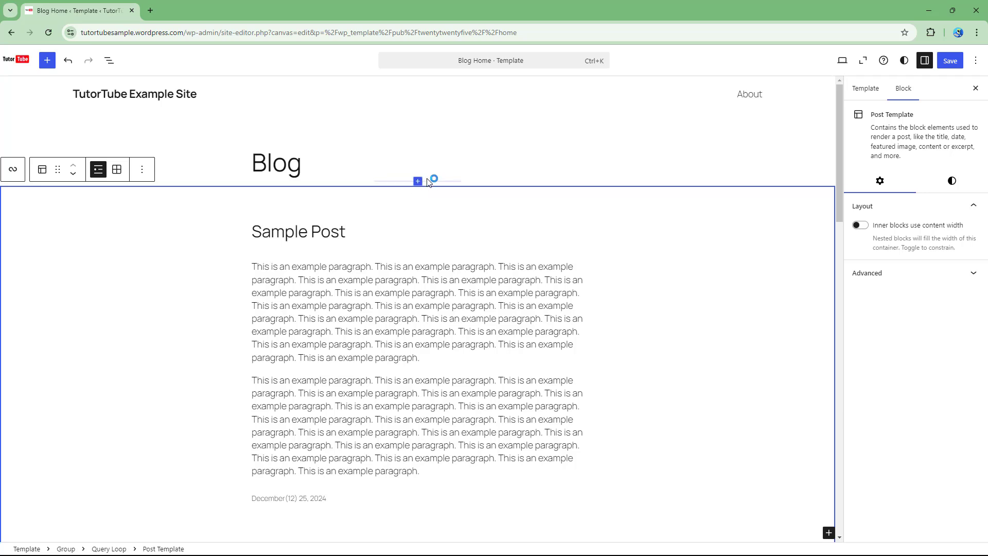
Insert a Table block with 4 columns and 3 rows directly below the Blog heading
{"action": "mouse_move", "coordinate": [420, 184]}
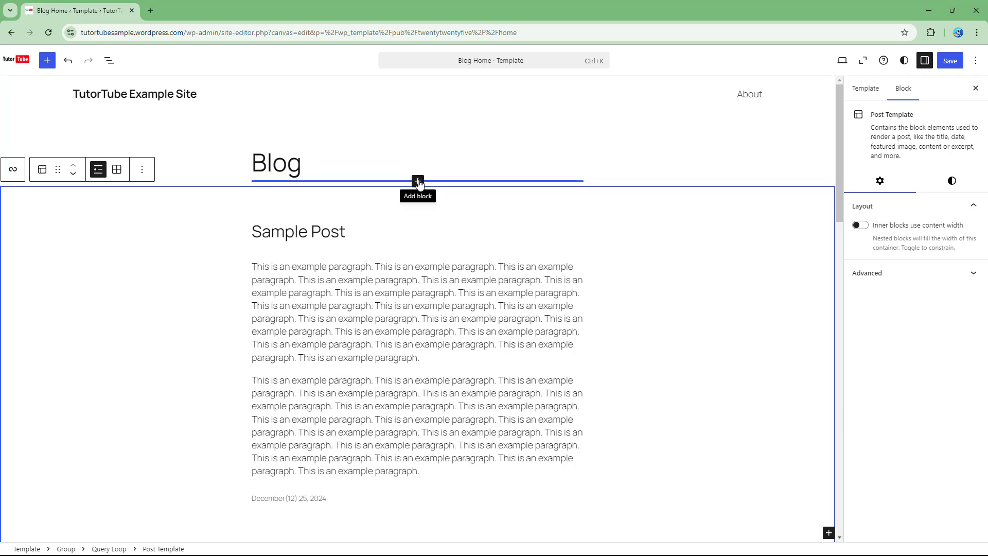
{"action": "left_click", "coordinate": [418, 182]}
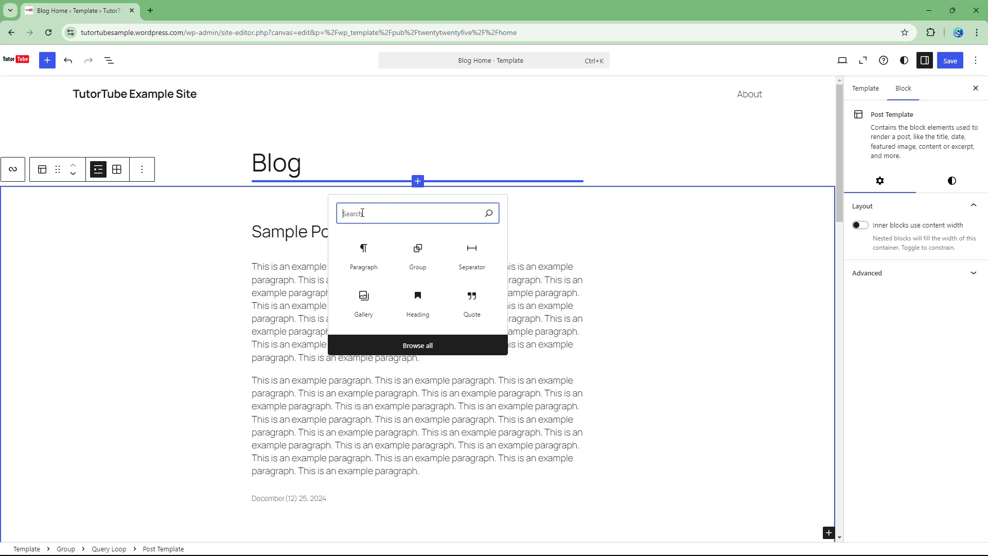
{"action": "type", "text": "table"}
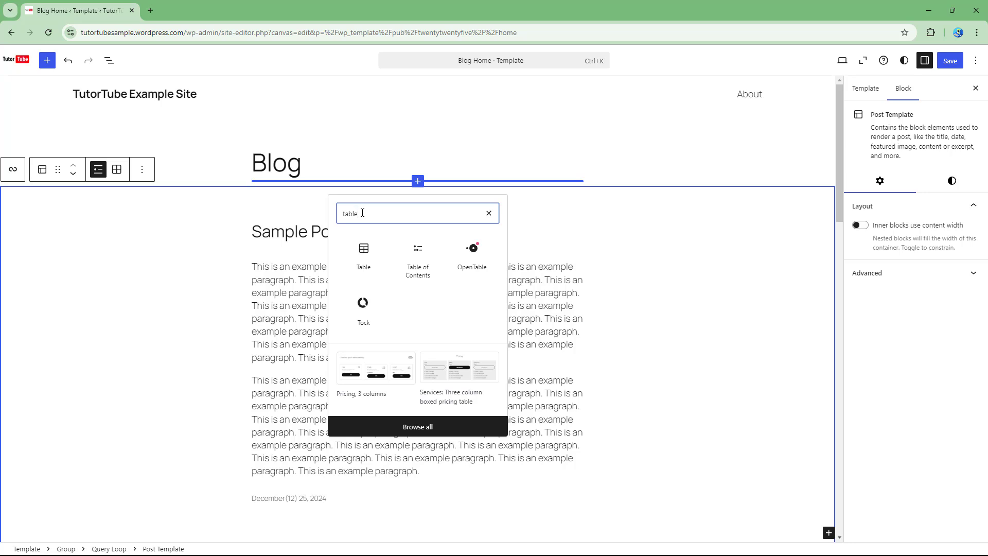
{"action": "left_click", "coordinate": [373, 251]}
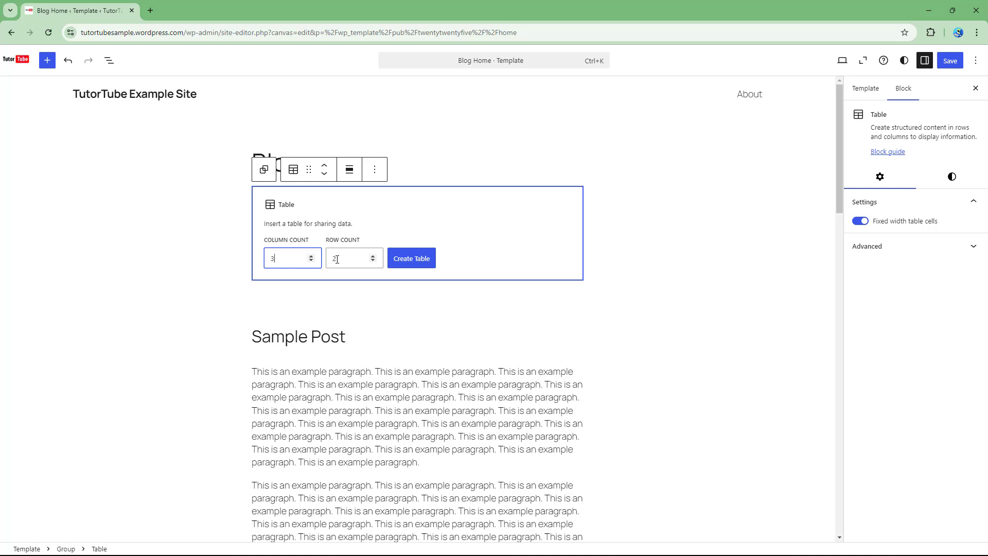
{"action": "left_click", "coordinate": [373, 260]}
{"action": "left_click", "coordinate": [373, 259]}
{"action": "left_click", "coordinate": [312, 257]}
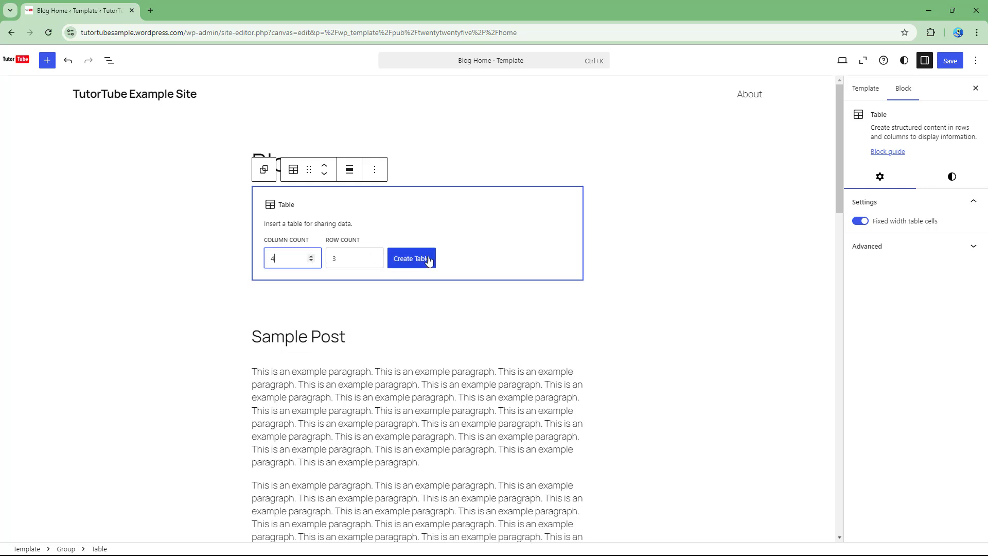
{"action": "left_click", "coordinate": [402, 254]}
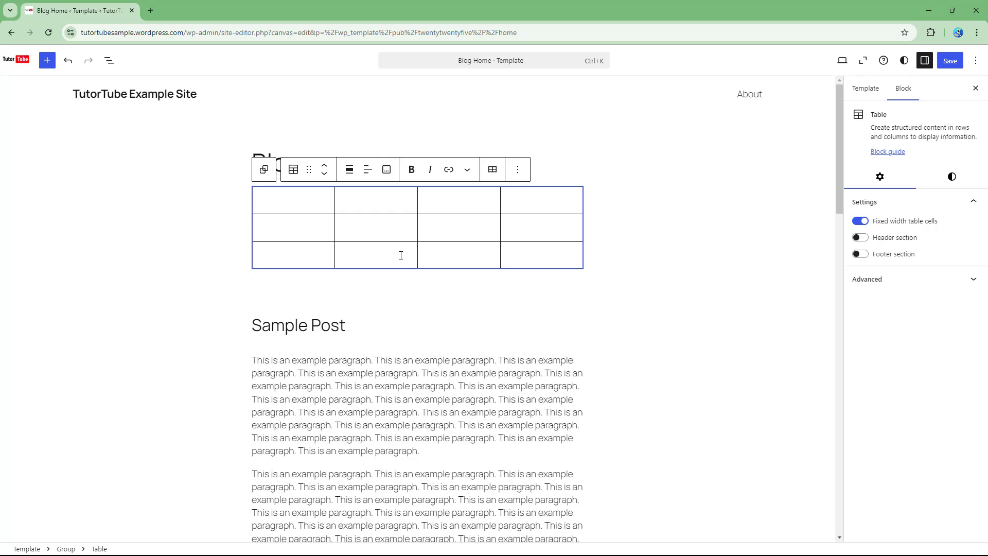
Fill the table's first column with SN, 1 and 2 from the first row down
{"action": "left_click", "coordinate": [371, 197]}
{"action": "left_click", "coordinate": [307, 202]}
{"action": "type", "text": "S"}
{"action": "key", "text": "BackSpace"}
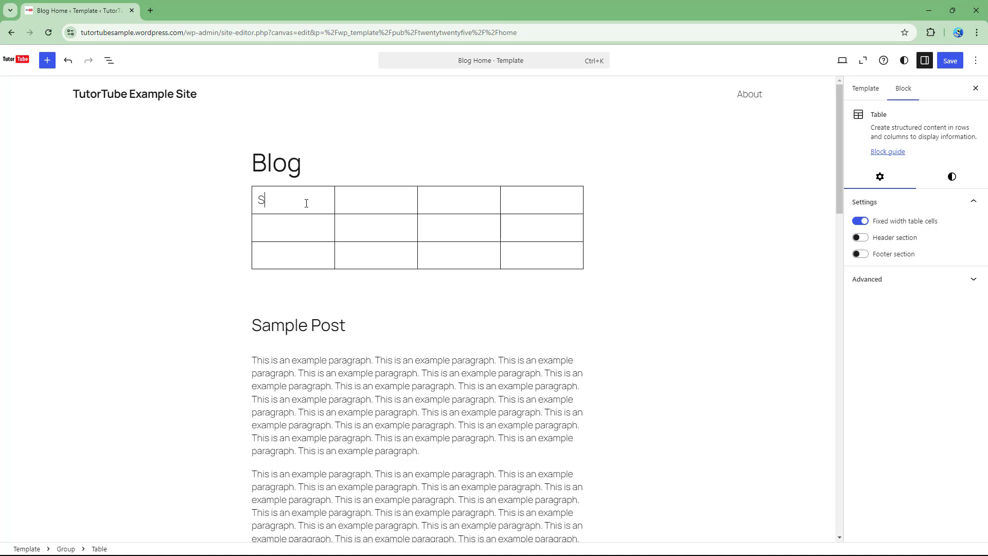
{"action": "type", "text": "N"}
{"action": "left_click", "coordinate": [299, 223]}
{"action": "type", "text": "1"}
{"action": "left_click", "coordinate": [290, 254]}
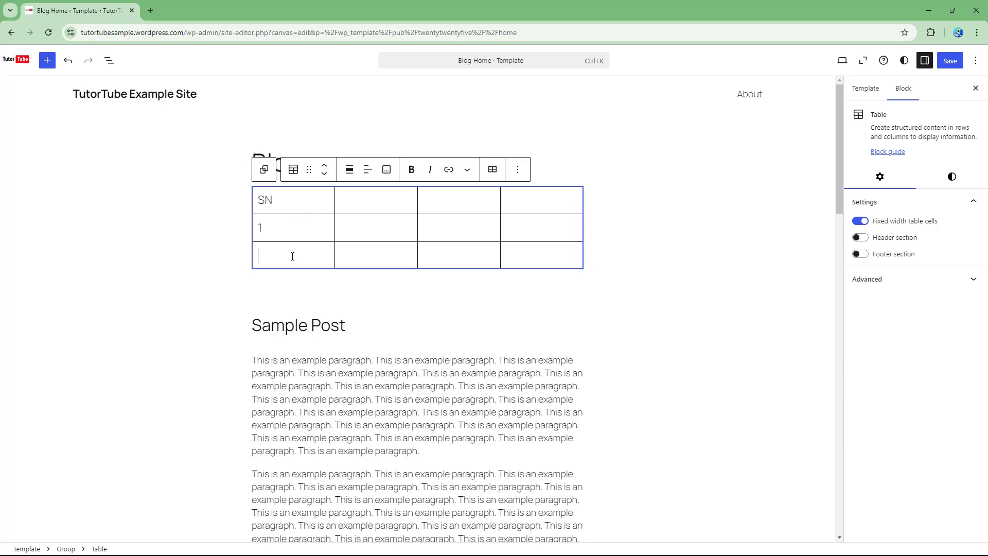
{"action": "type", "text": "2"}
Enter Name, Item and Note in the remaining three cells of the table's first row
{"action": "left_click", "coordinate": [381, 196]}
{"action": "type", "text": "Name"}
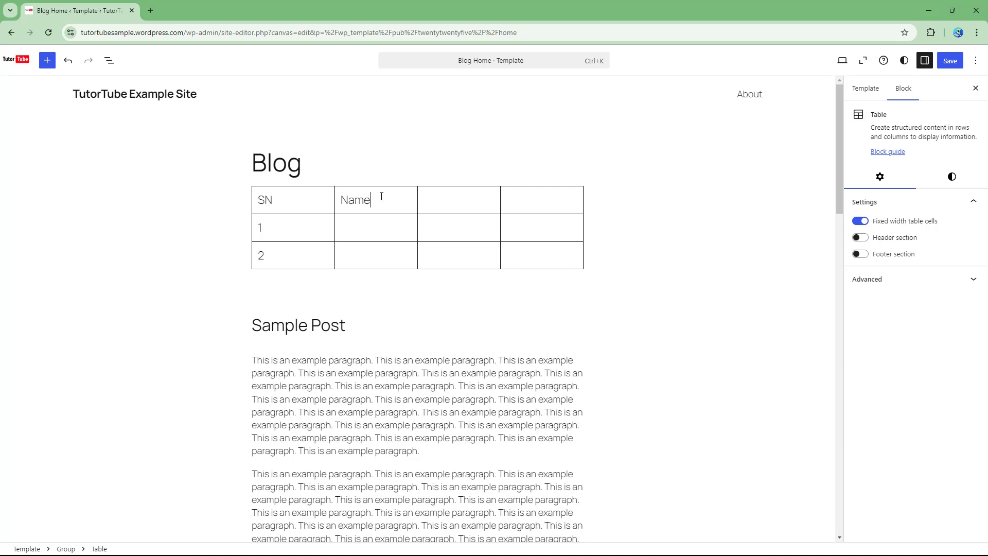
{"action": "left_click", "coordinate": [475, 202]}
{"action": "type", "text": "Item"}
{"action": "left_click", "coordinate": [535, 202]}
{"action": "type", "text": "Note"}
Enter Pen and Pencil in the two cells below Name
{"action": "left_click", "coordinate": [364, 223]}
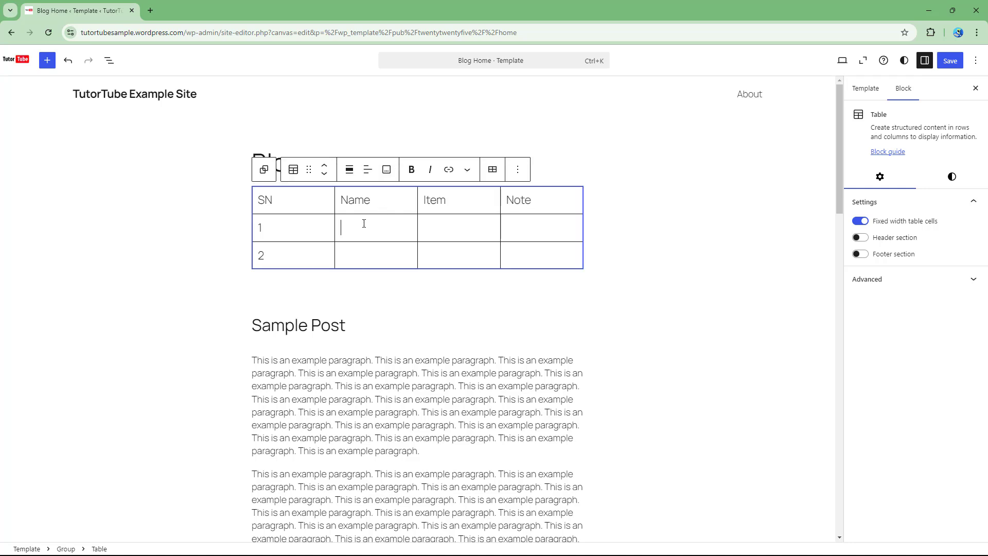
{"action": "type", "text": "Pen"}
{"action": "type", "text": "Pe"}
Extend the Item label to Item No and enter 67 and 56 in the cells below it
{"action": "left_click", "coordinate": [439, 224]}
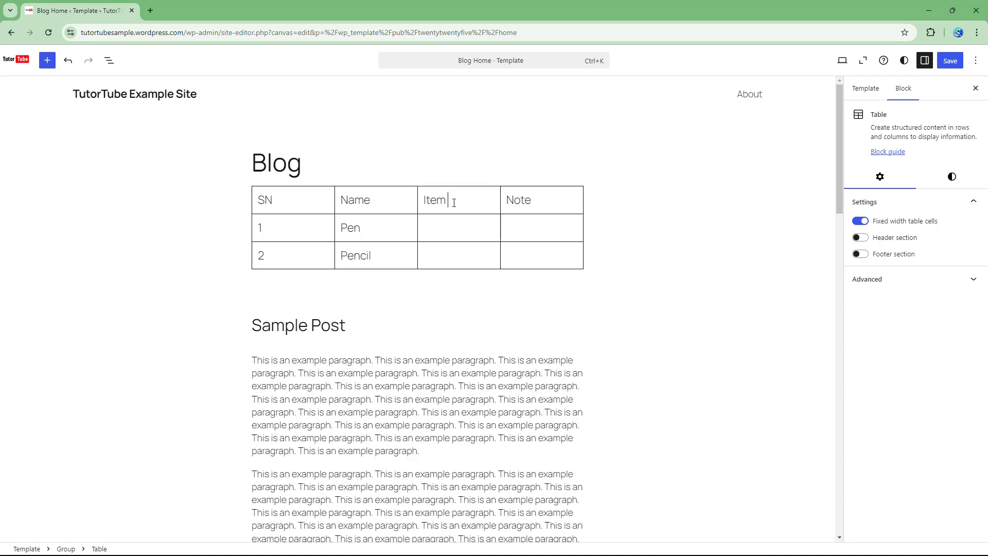
{"action": "left_click", "coordinate": [444, 229]}
{"action": "type", "text": "67"}
{"action": "left_click", "coordinate": [450, 252]}
{"action": "type", "text": "56"}
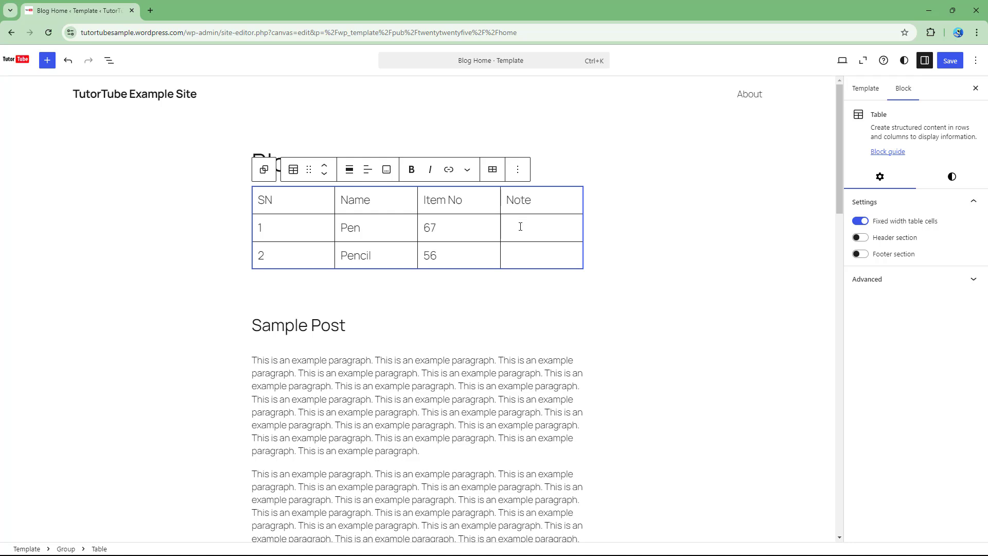
Enter Enough and Need More in the two cells below Note and leave the table
{"action": "left_click", "coordinate": [520, 226]}
{"action": "type", "text": "Eno"}
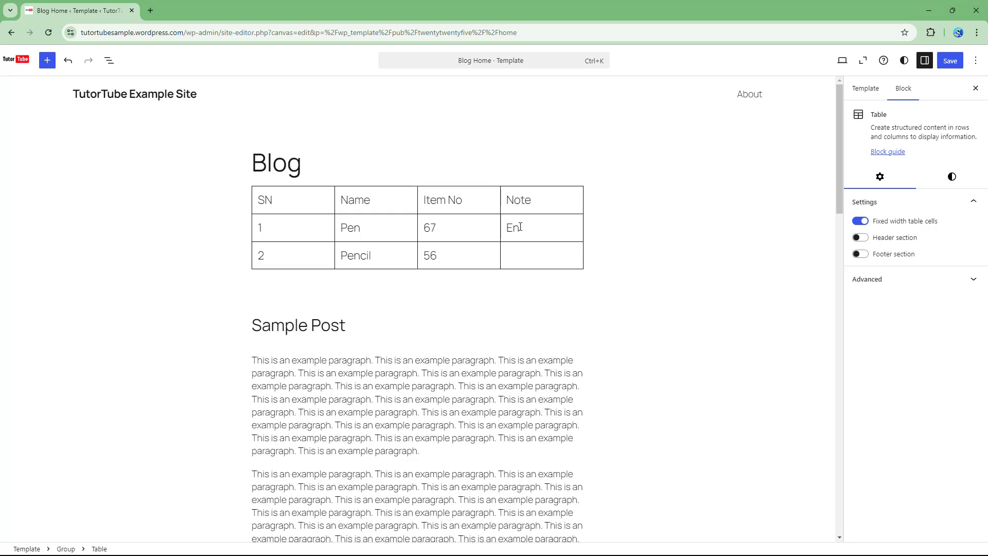
{"action": "type", "text": "ugh"}
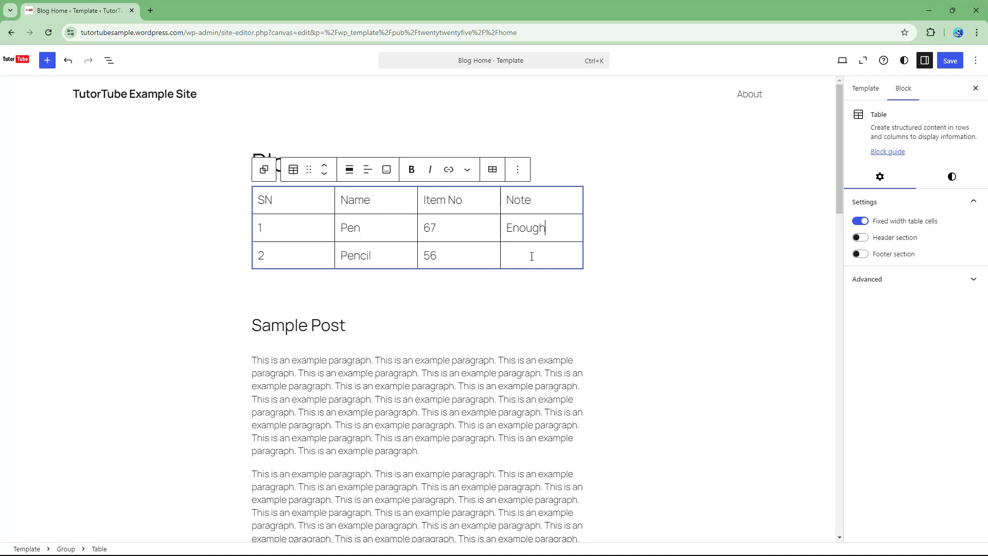
{"action": "left_click", "coordinate": [533, 256]}
{"action": "type", "text": "Need"}
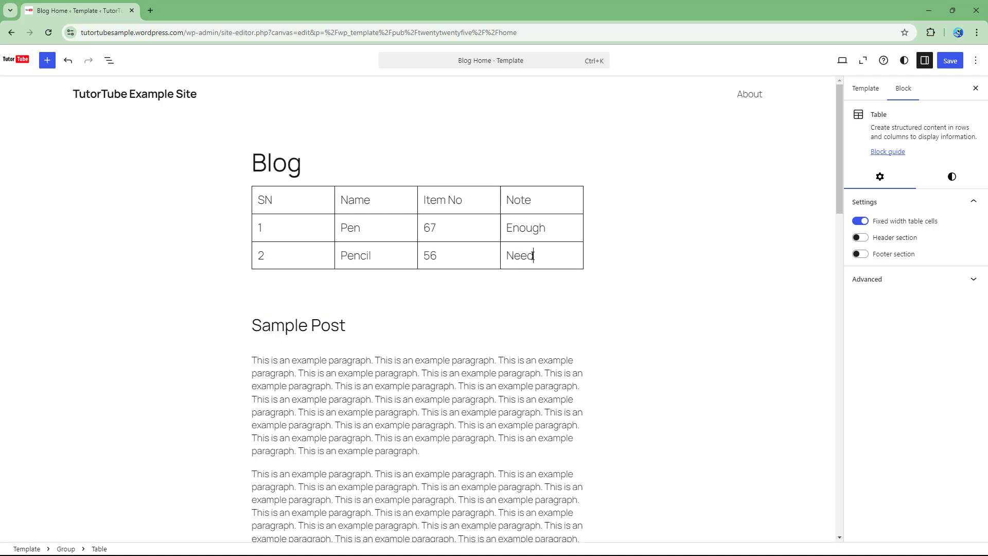
{"action": "type", "text": " More"}
{"action": "left_click", "coordinate": [637, 198]}
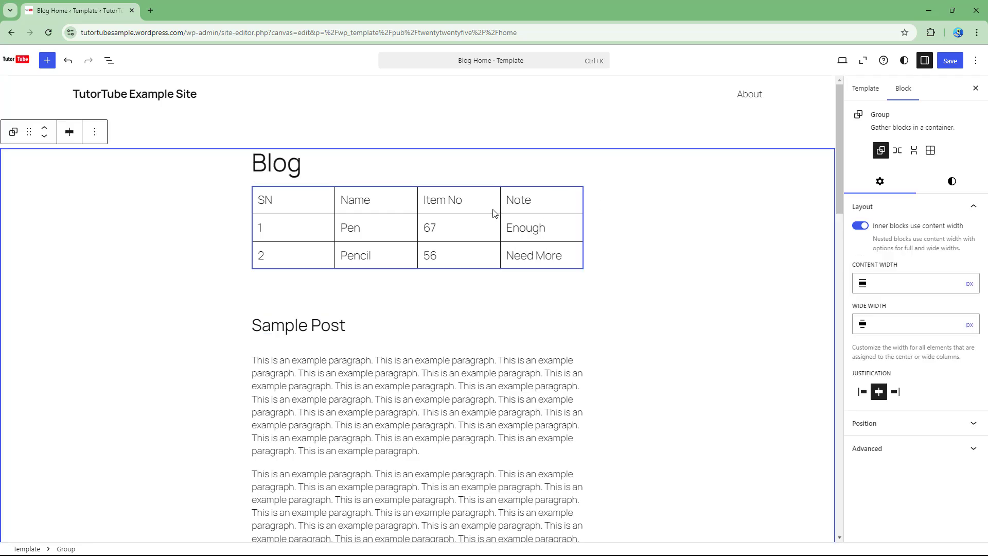
Select the table and turn off its fixed width table cells setting
{"action": "left_click", "coordinate": [442, 236]}
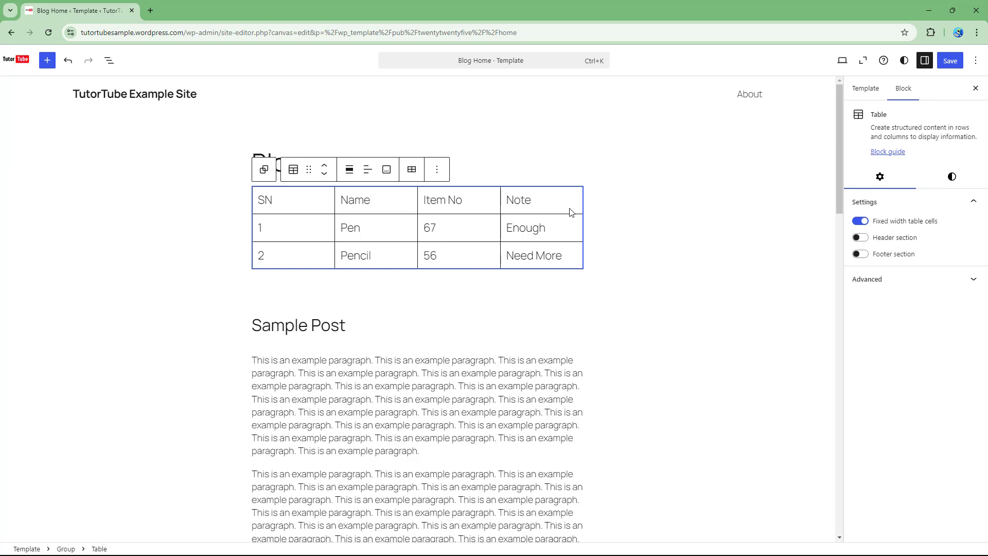
{"action": "left_click", "coordinate": [925, 60]}
{"action": "left_click", "coordinate": [925, 60]}
{"action": "left_click", "coordinate": [860, 222]}
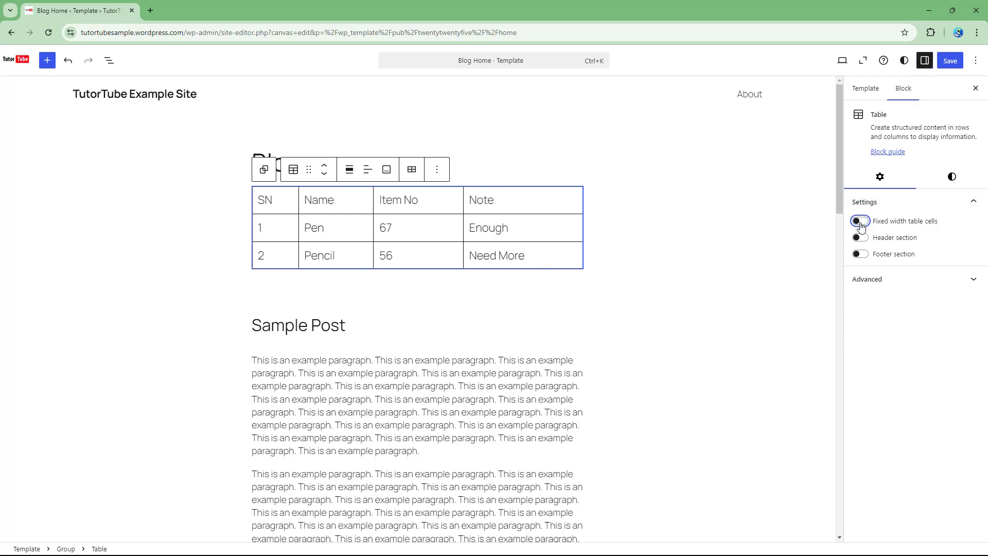
{"action": "left_click", "coordinate": [862, 226]}
{"action": "left_click", "coordinate": [861, 225]}
Turn on the table's header section and label its first two header cells SN and Name
{"action": "left_click", "coordinate": [861, 240]}
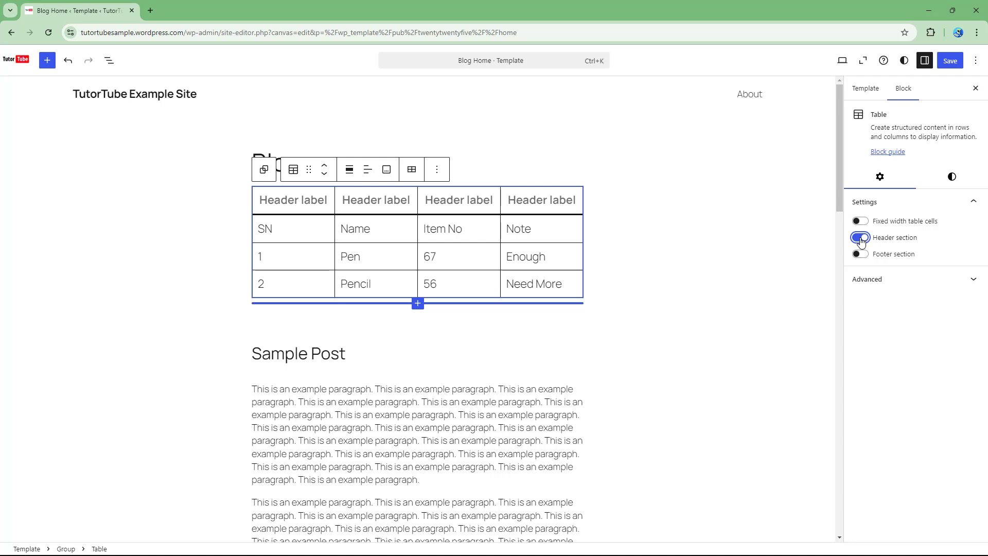
{"action": "left_click", "coordinate": [369, 205]}
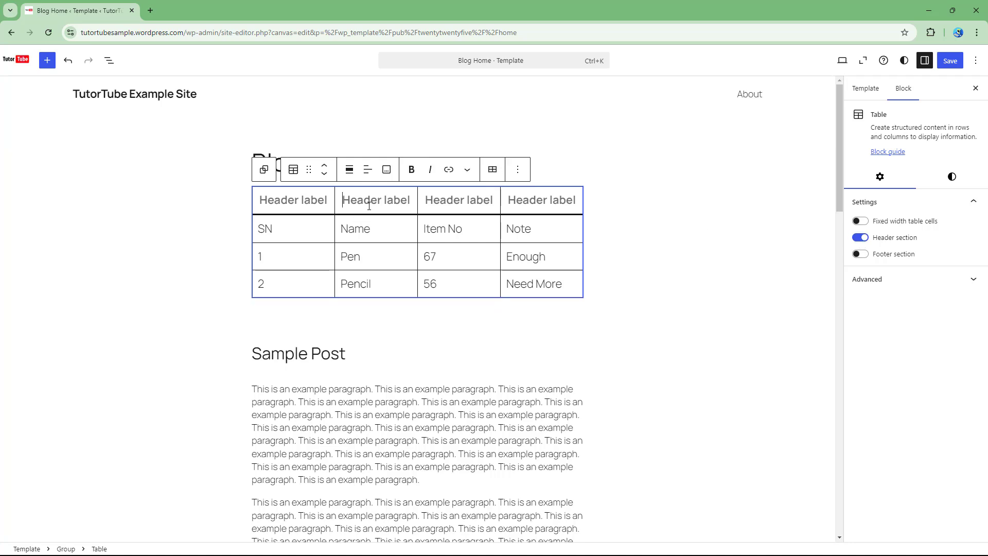
{"action": "left_click", "coordinate": [267, 203]}
{"action": "type", "text": "SN"}
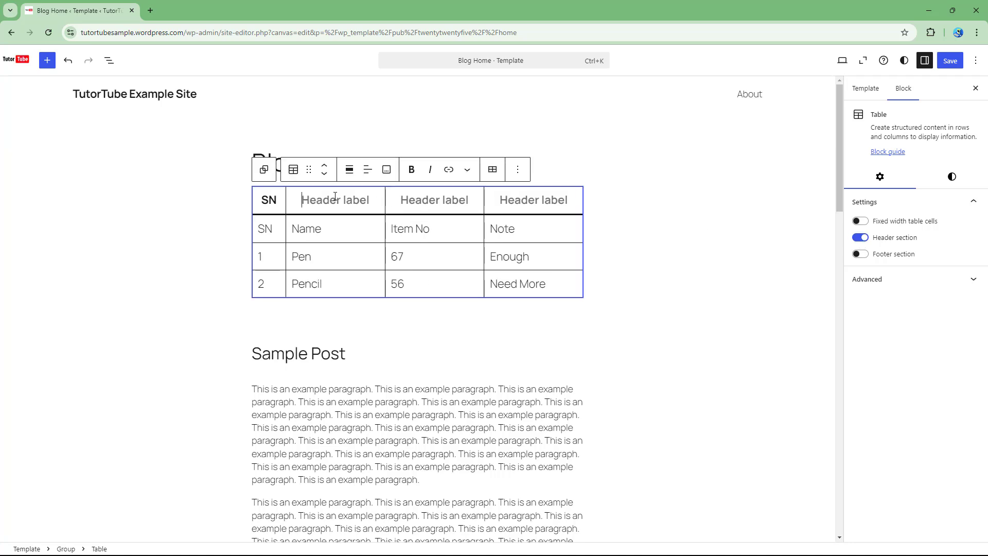
{"action": "left_click", "coordinate": [335, 196]}
{"action": "type", "text": "Name"}
Try to copy the Item No text from the first body row into the third header cell
{"action": "left_click", "coordinate": [402, 202]}
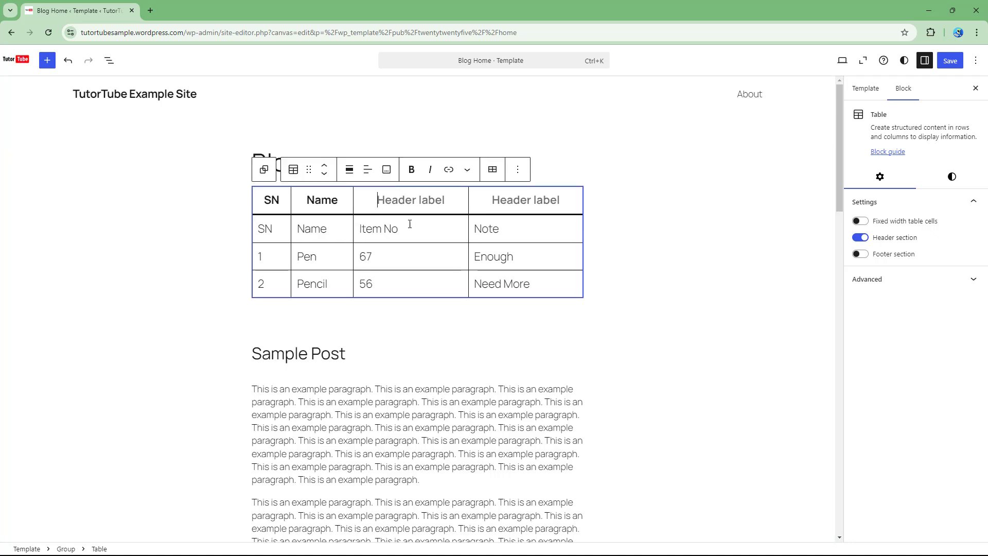
{"action": "left_click_drag", "start_coordinate": [399, 229], "coordinate": [355, 229]}
{"action": "key", "text": "ctrl+c"}
{"action": "left_click", "coordinate": [402, 203]}
{"action": "key", "text": "ctrl+v"}
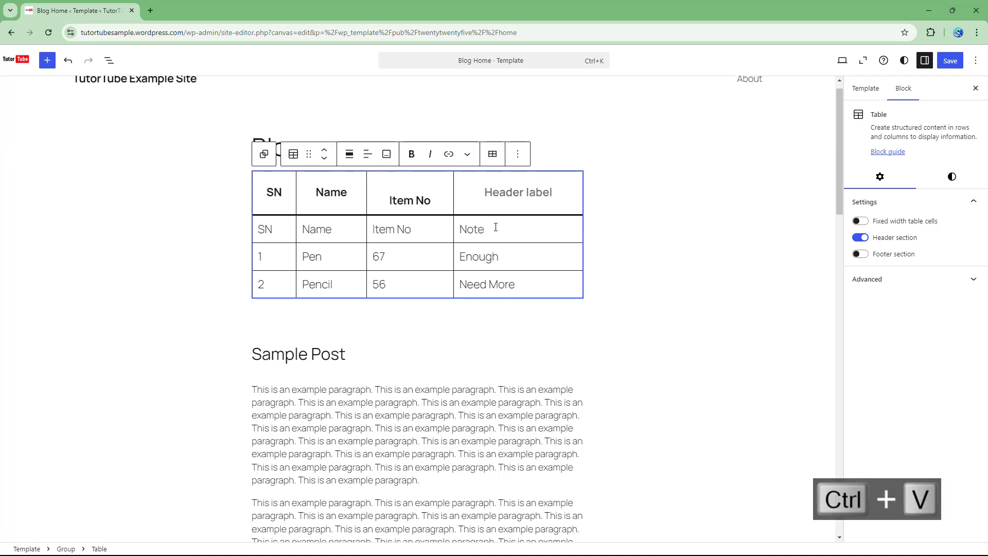
{"action": "key", "text": "ctrl+z"}
Label the third and fourth header cells Item No and Note
{"action": "type", "text": "Ite"}
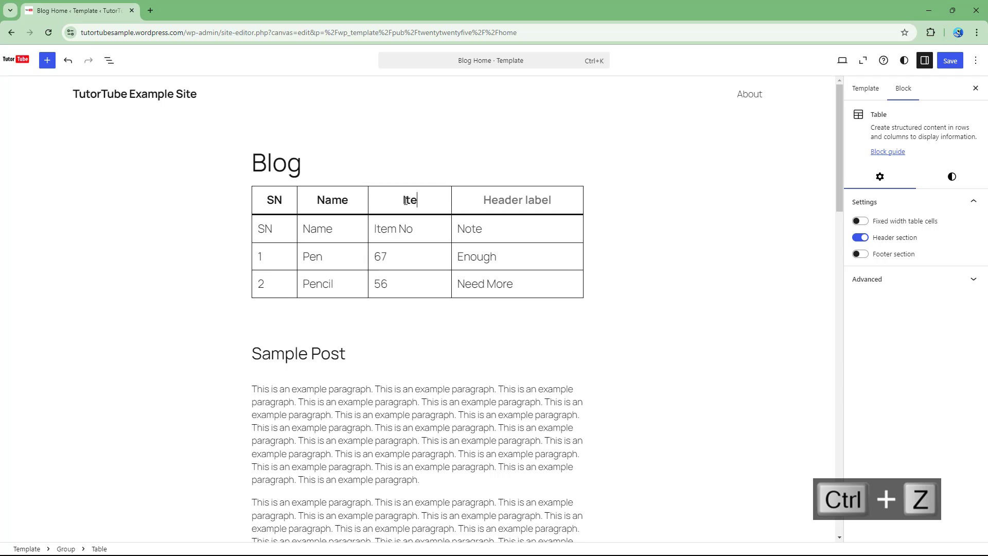
{"action": "type", "text": "m No"}
{"action": "left_click", "coordinate": [497, 201]}
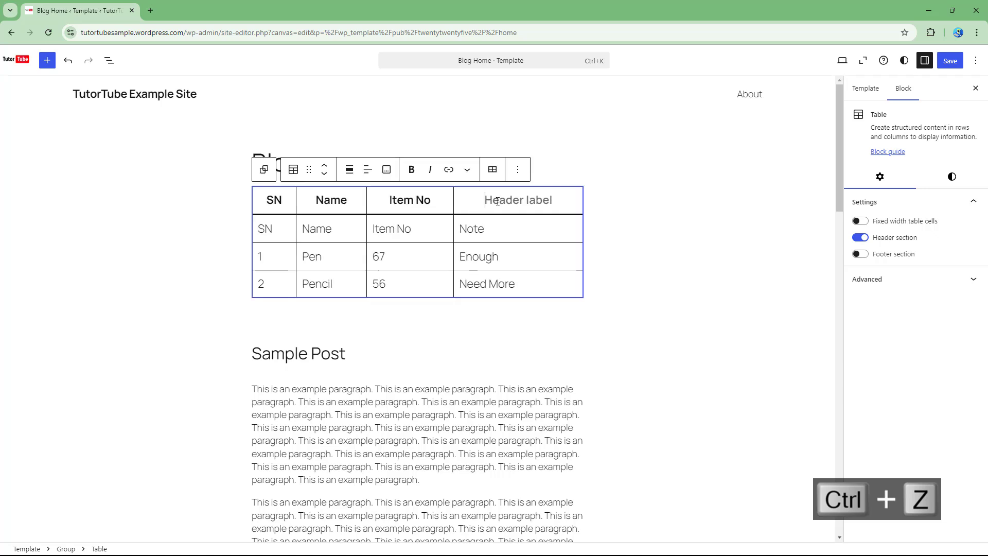
{"action": "type", "text": "Note"}
{"action": "left_click_drag", "start_coordinate": [509, 227], "coordinate": [265, 229]}
{"action": "right_click", "coordinate": [284, 226]}
{"action": "key", "text": "Escape"}
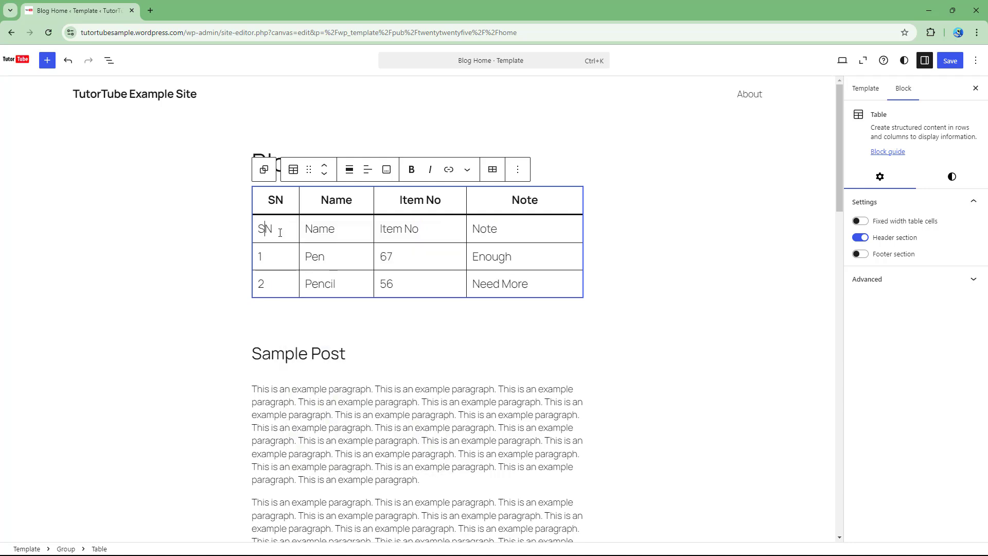
{"action": "left_click_drag", "start_coordinate": [518, 230], "coordinate": [259, 231]}
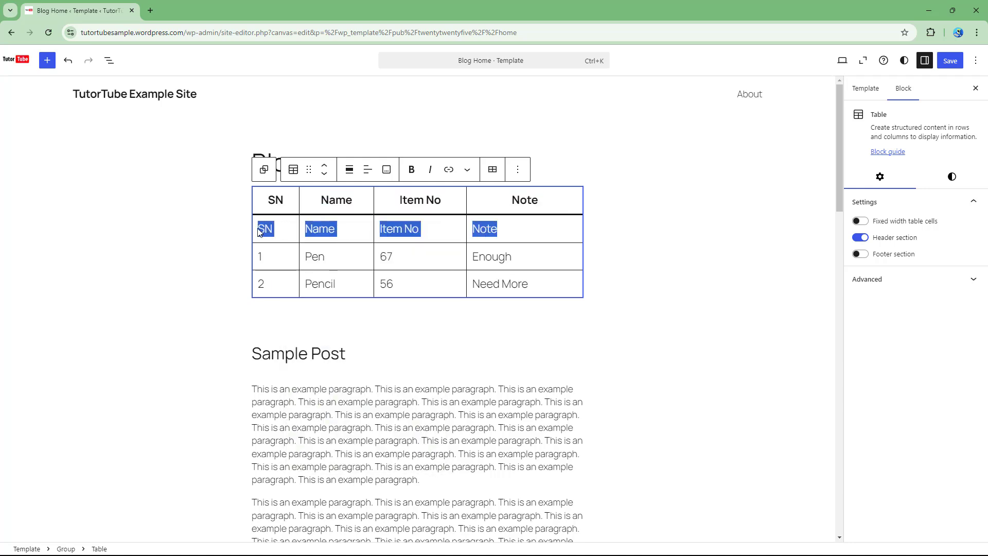
{"action": "left_click", "coordinate": [434, 229]}
Clear Name and Note from the first body row, and shorten SN to N and Item No to It
{"action": "left_click", "coordinate": [484, 230]}
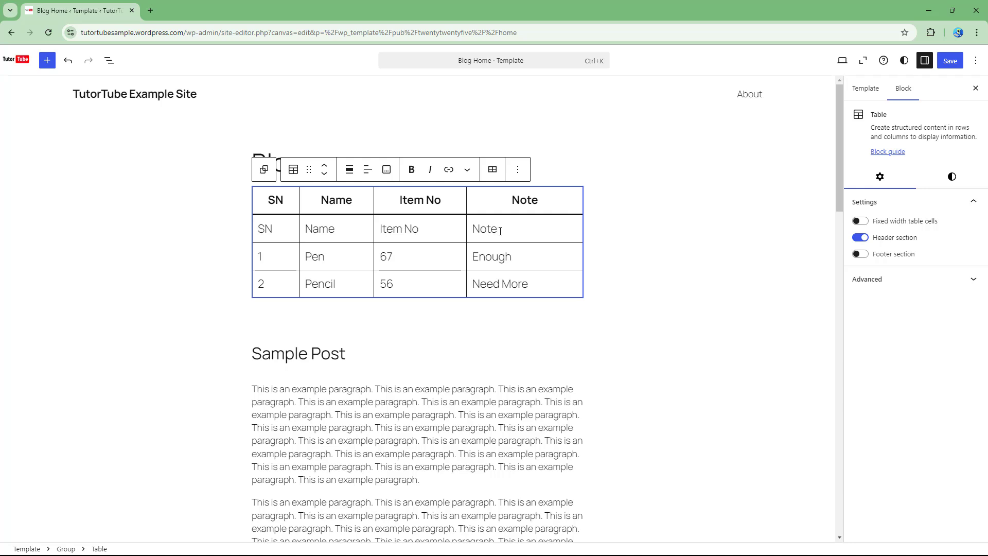
{"action": "key", "text": "Delete"}
{"action": "key", "text": "Delete"}
{"action": "key", "text": "BackSpace"}
{"action": "key", "text": "BackSpace"}
{"action": "left_click", "coordinate": [426, 229]}
{"action": "key", "text": "BackSpace"}
{"action": "key", "text": "BackSpace"}
{"action": "key", "text": "BackSpace"}
{"action": "key", "text": "BackSpace"}
{"action": "key", "text": "BackSpace"}
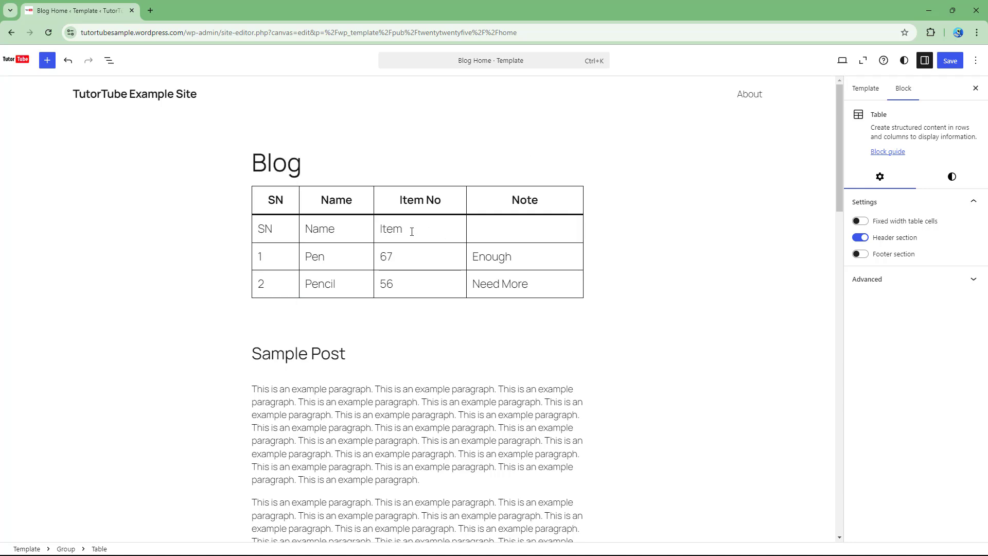
{"action": "key", "text": "BackSpace"}
{"action": "key", "text": "BackSpace"}
{"action": "key", "text": "BackSpace"}
{"action": "left_click", "coordinate": [262, 228]}
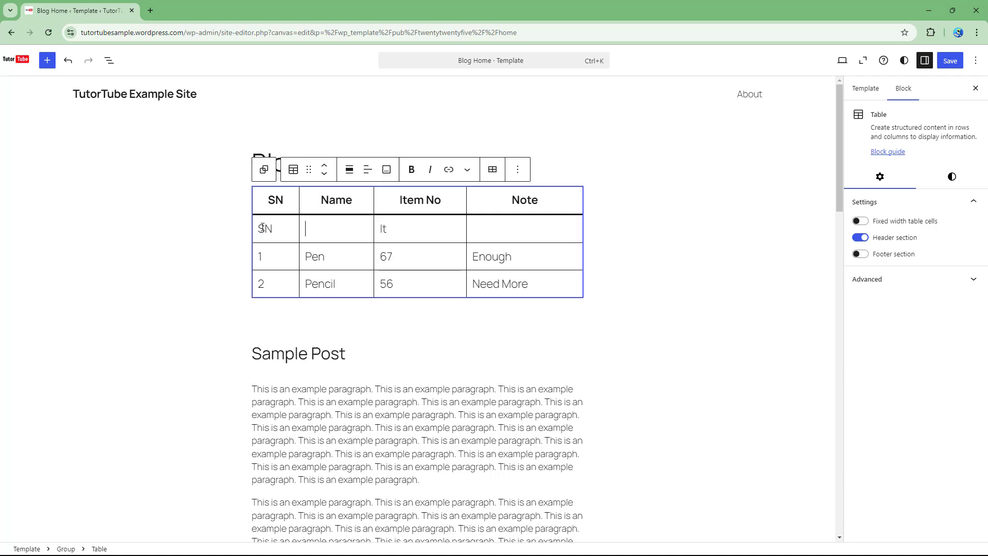
{"action": "key", "text": "BackSpace"}
Apply the Stripes style to the table
{"action": "left_click", "coordinate": [295, 171]}
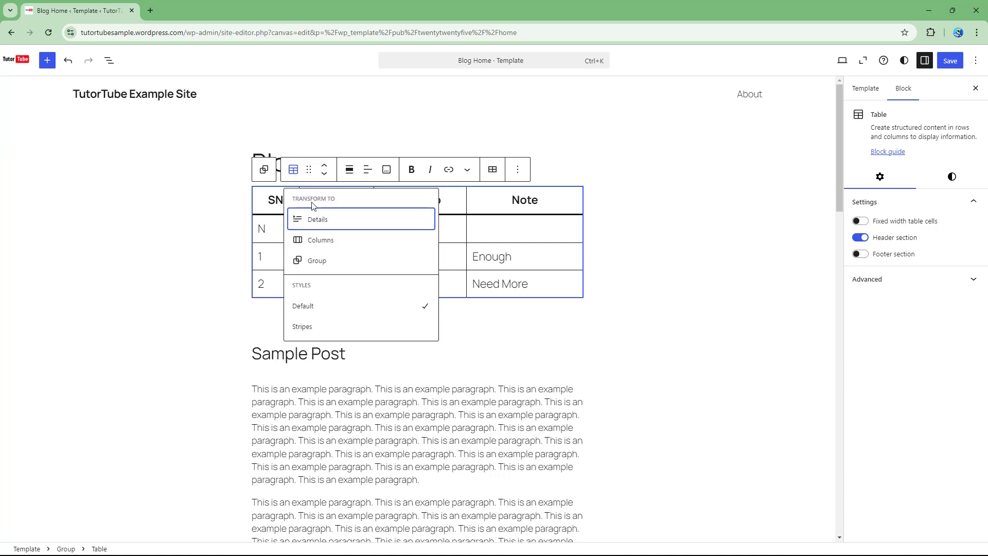
{"action": "left_click", "coordinate": [316, 328]}
{"action": "left_click", "coordinate": [351, 251]}
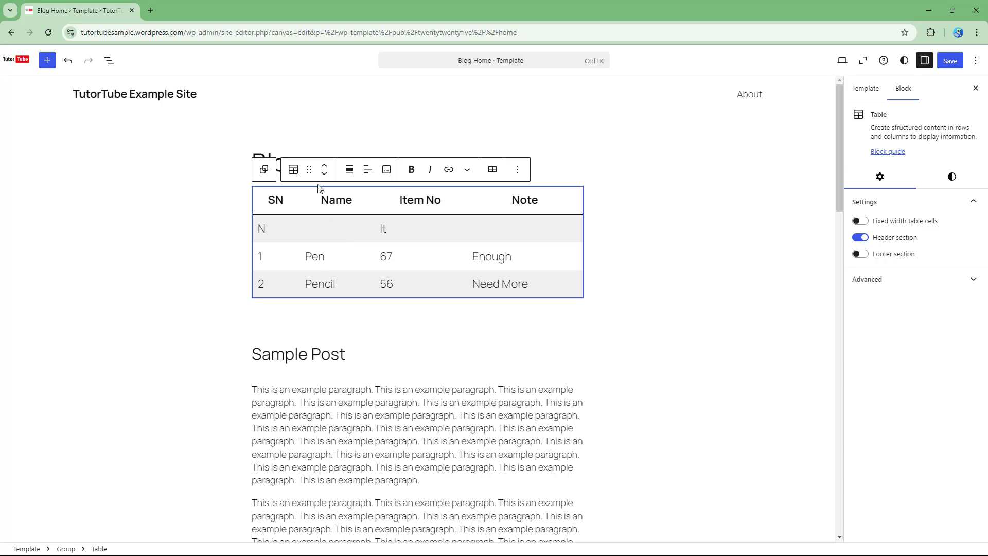
Try the Wide width and Full width alignments on the table
{"action": "left_click", "coordinate": [351, 174]}
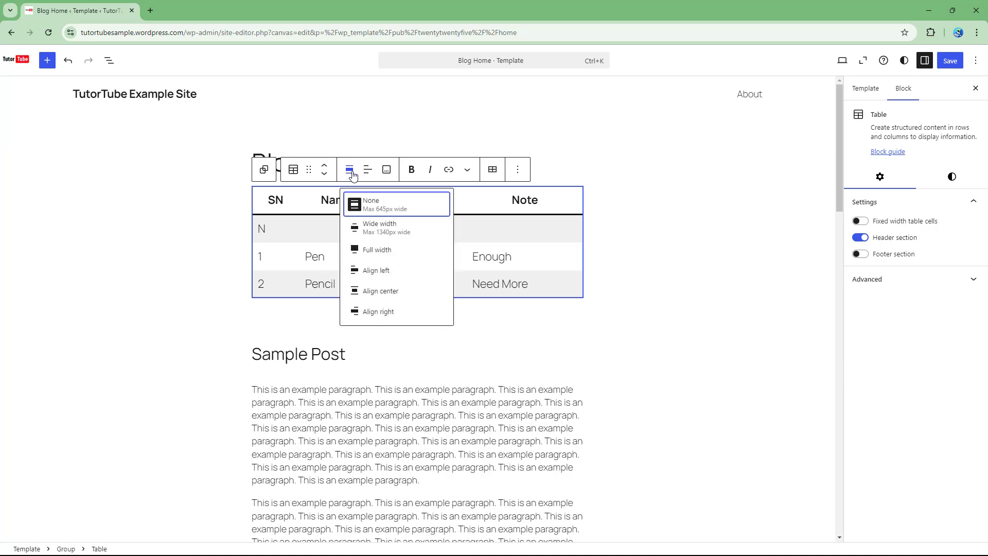
{"action": "left_click", "coordinate": [377, 225]}
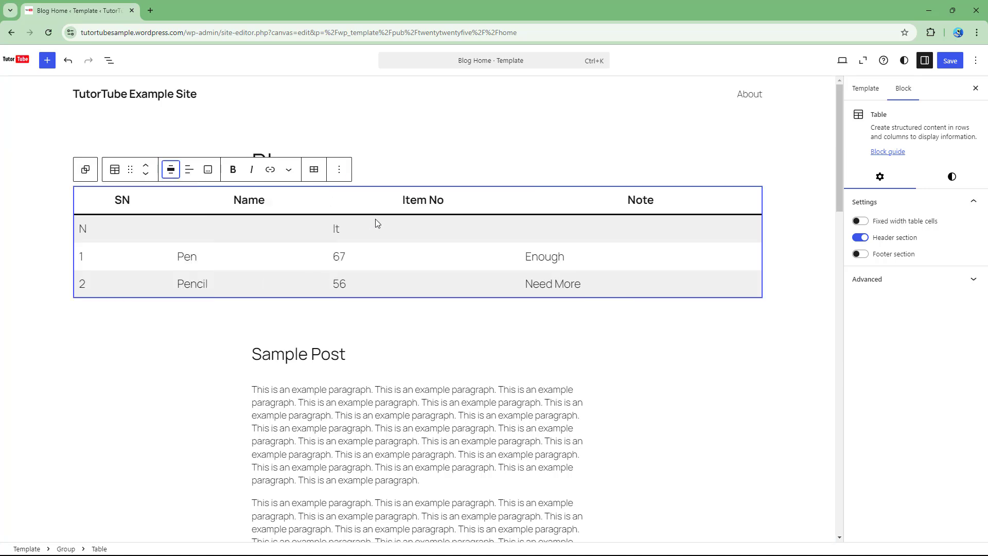
{"action": "left_click", "coordinate": [172, 172]}
{"action": "left_click", "coordinate": [197, 251]}
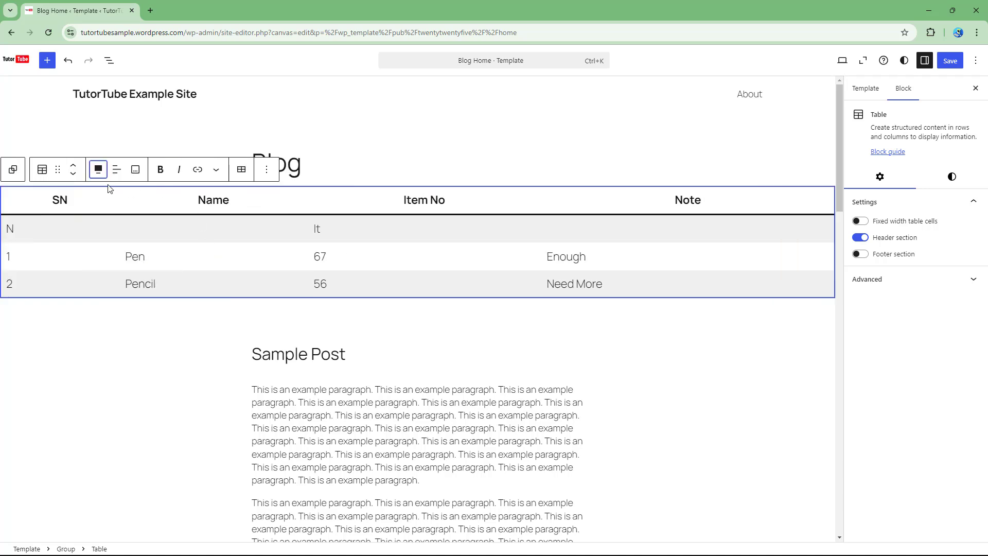
Try centering the table on the page and aligning it to the right
{"action": "left_click", "coordinate": [98, 169]}
{"action": "left_click", "coordinate": [115, 284]}
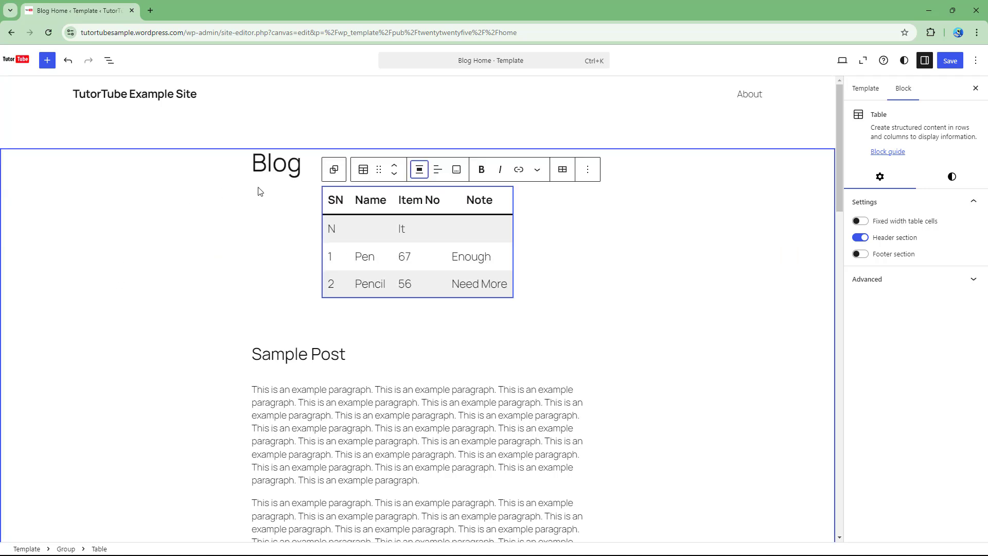
{"action": "left_click", "coordinate": [365, 173]}
{"action": "left_click", "coordinate": [419, 170]}
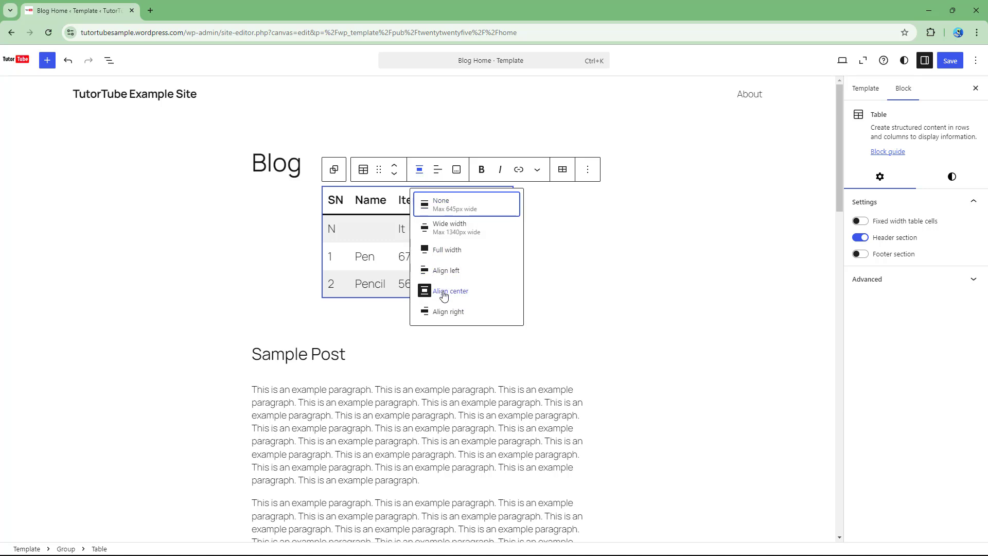
{"action": "left_click", "coordinate": [447, 311]}
Try the table at Full width and with Align left
{"action": "left_click", "coordinate": [665, 177]}
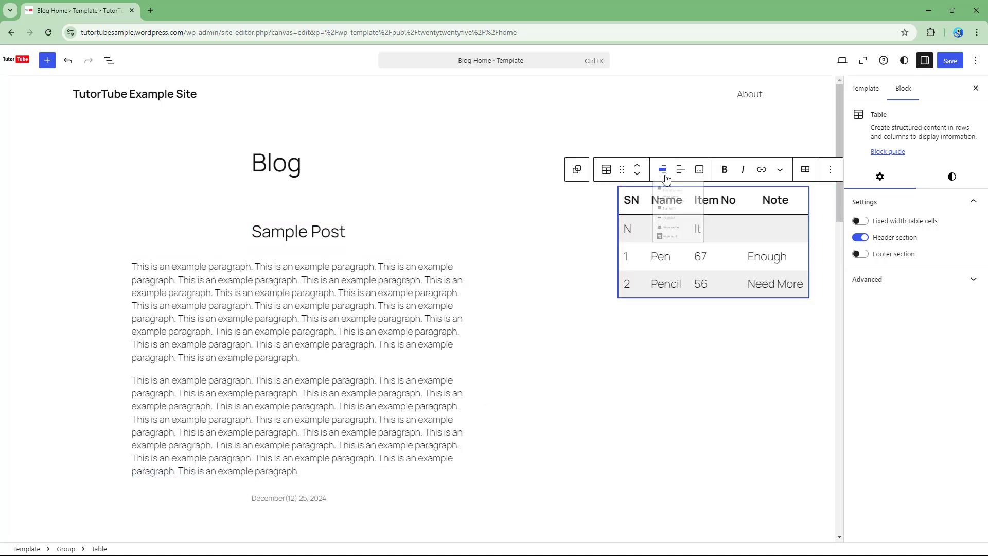
{"action": "left_click", "coordinate": [682, 251]}
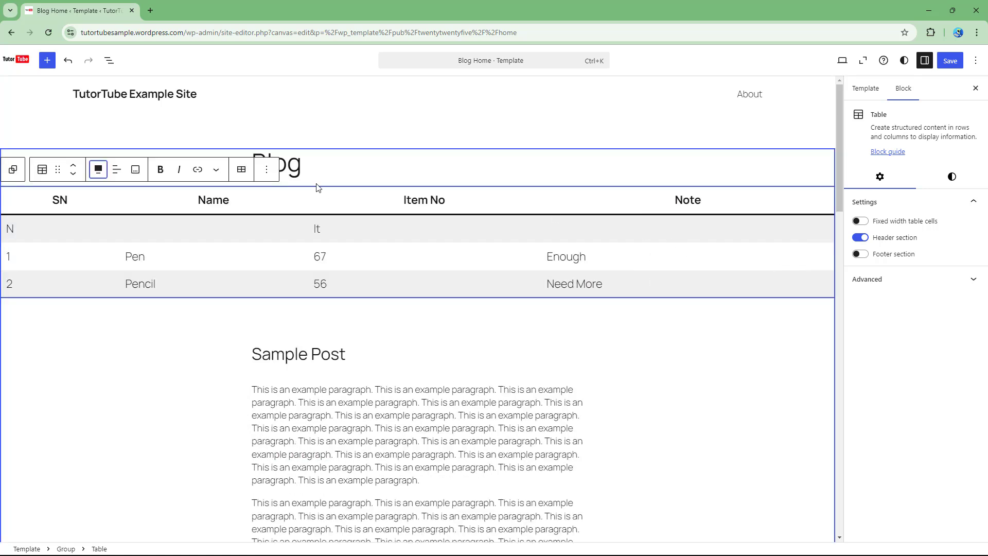
{"action": "left_click", "coordinate": [99, 169]}
{"action": "left_click", "coordinate": [139, 278]}
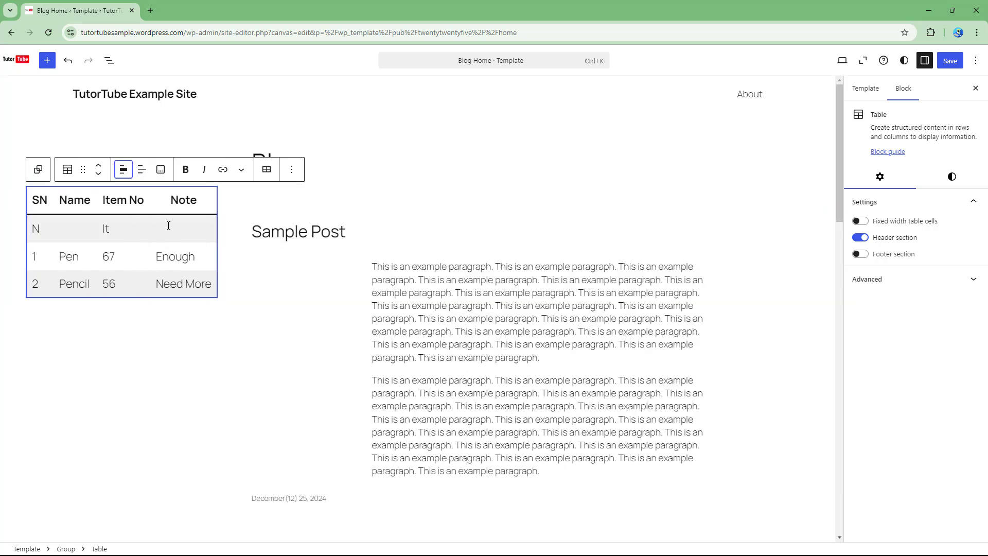
Set the table's alignment to Wide width
{"action": "left_click", "coordinate": [124, 170]}
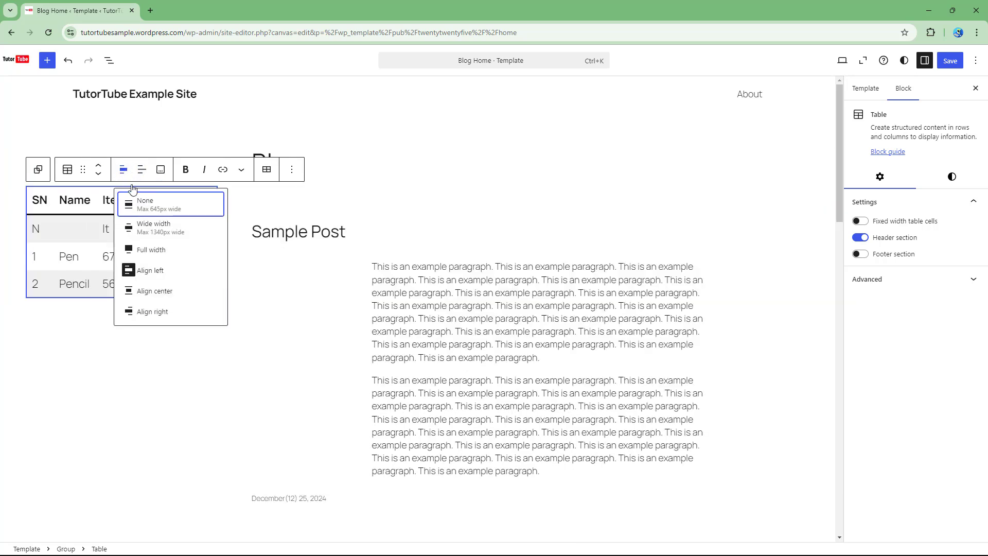
{"action": "left_click", "coordinate": [153, 251]}
{"action": "left_click", "coordinate": [99, 170]}
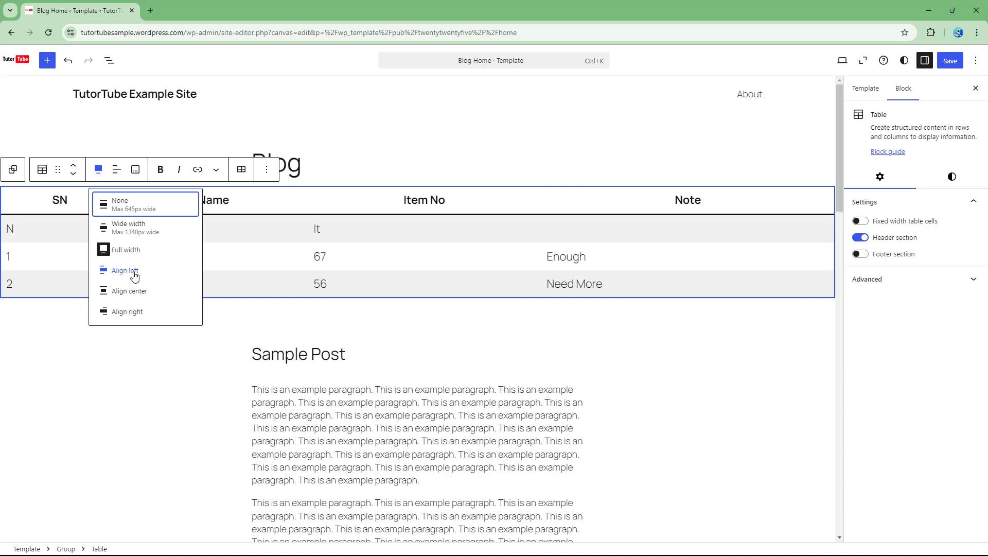
{"action": "left_click", "coordinate": [135, 228]}
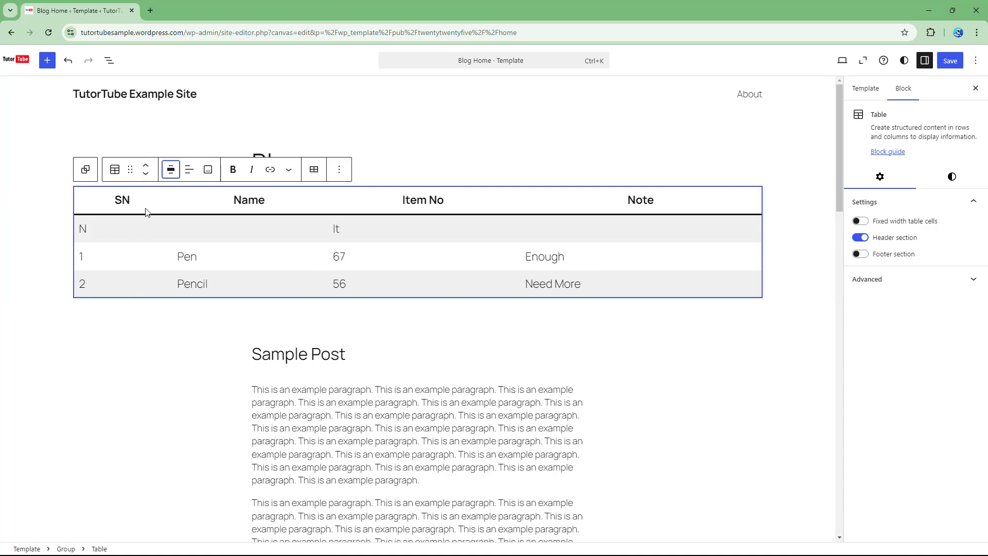
{"action": "left_click", "coordinate": [214, 172]}
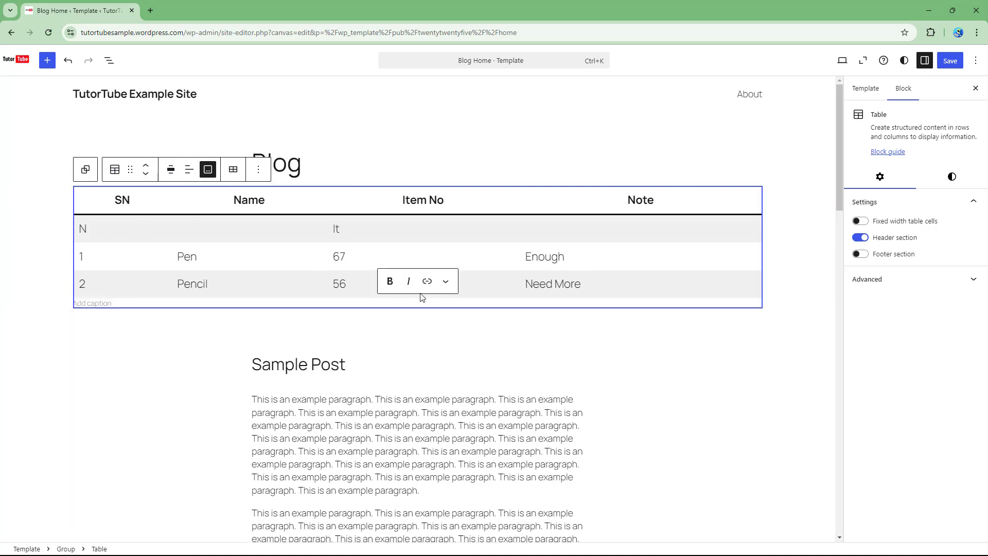
{"action": "left_click", "coordinate": [394, 323]}
{"action": "scroll", "coordinate": [381, 314], "scroll_direction": "down", "scroll_amount": 4}
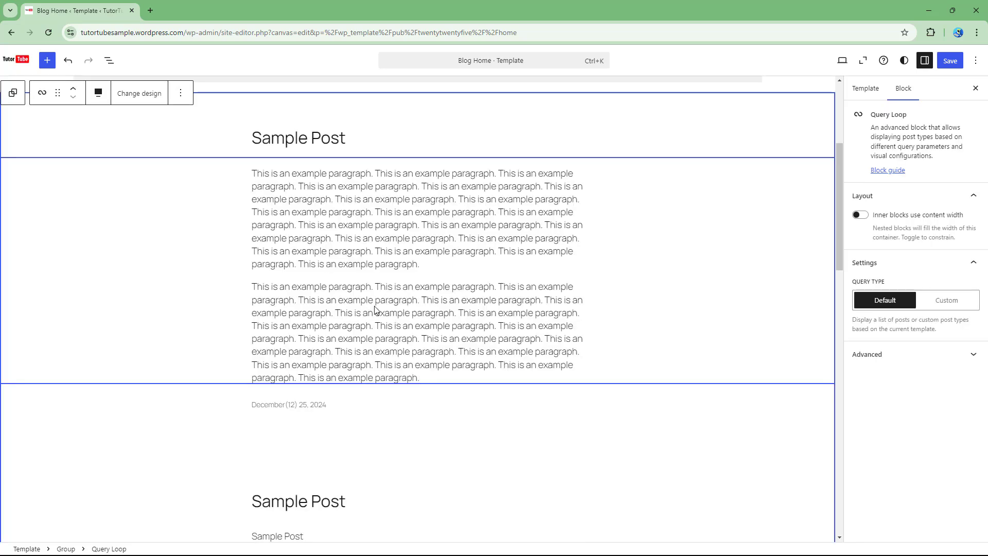
{"action": "scroll", "coordinate": [346, 360], "scroll_direction": "down", "scroll_amount": 1}
{"action": "scroll", "coordinate": [346, 360], "scroll_direction": "up", "scroll_amount": 4}
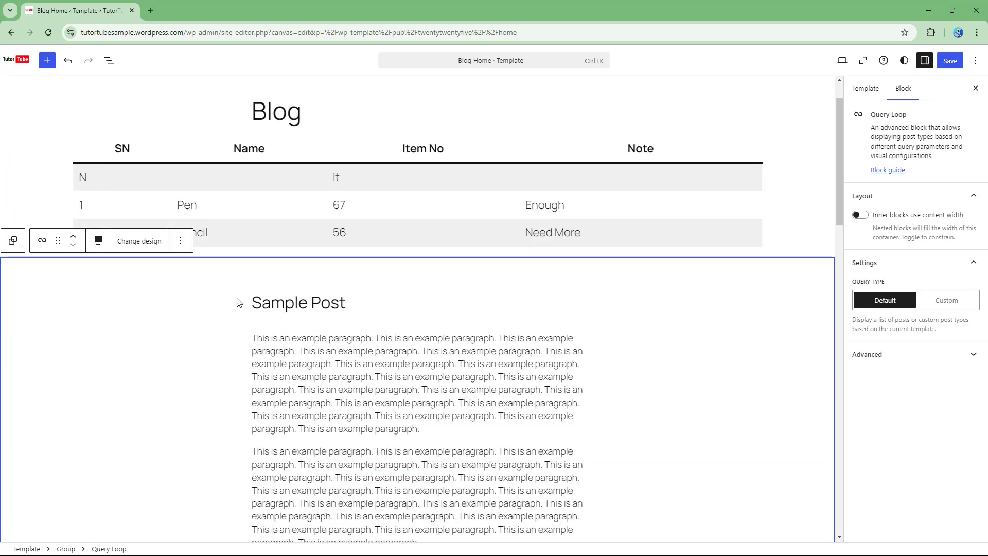
{"action": "left_click", "coordinate": [249, 269]}
{"action": "left_click", "coordinate": [257, 253]}
{"action": "left_click", "coordinate": [250, 258]}
{"action": "scroll", "coordinate": [250, 257], "scroll_direction": "down", "scroll_amount": 3}
{"action": "scroll", "coordinate": [309, 265], "scroll_direction": "up", "scroll_amount": 1}
{"action": "left_click", "coordinate": [343, 269]}
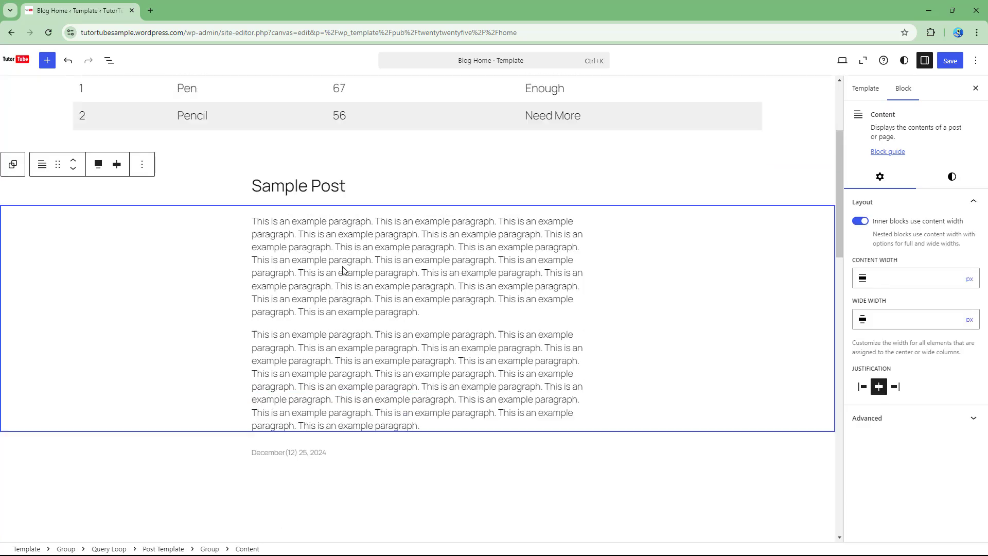
{"action": "scroll", "coordinate": [343, 269], "scroll_direction": "up", "scroll_amount": 3}
Add a caption reading "tytytytyt" to the table
{"action": "left_click", "coordinate": [311, 249]}
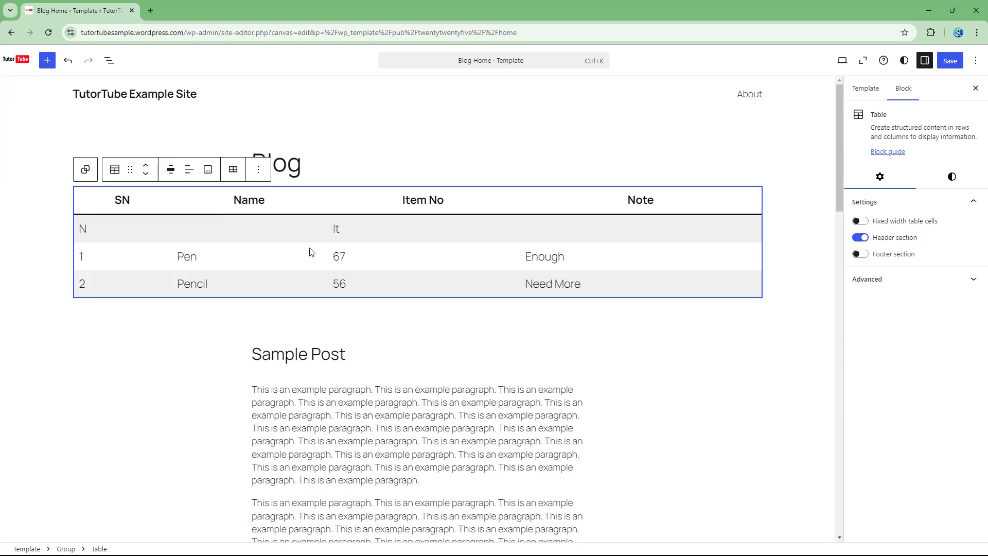
{"action": "left_click", "coordinate": [208, 170]}
{"action": "type", "text": "tytytyt"}
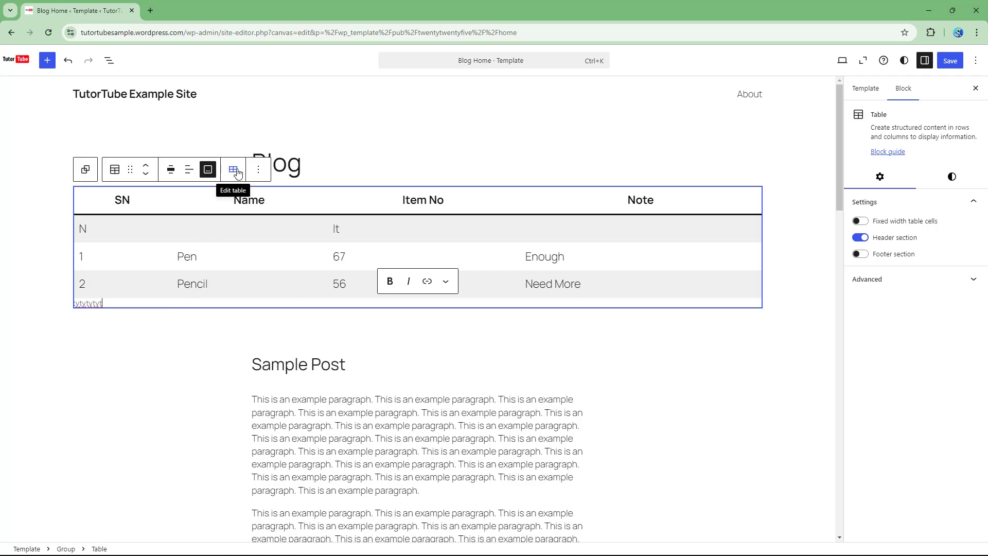
Insert an empty row directly below the Pen row of the table
{"action": "left_click", "coordinate": [237, 172]}
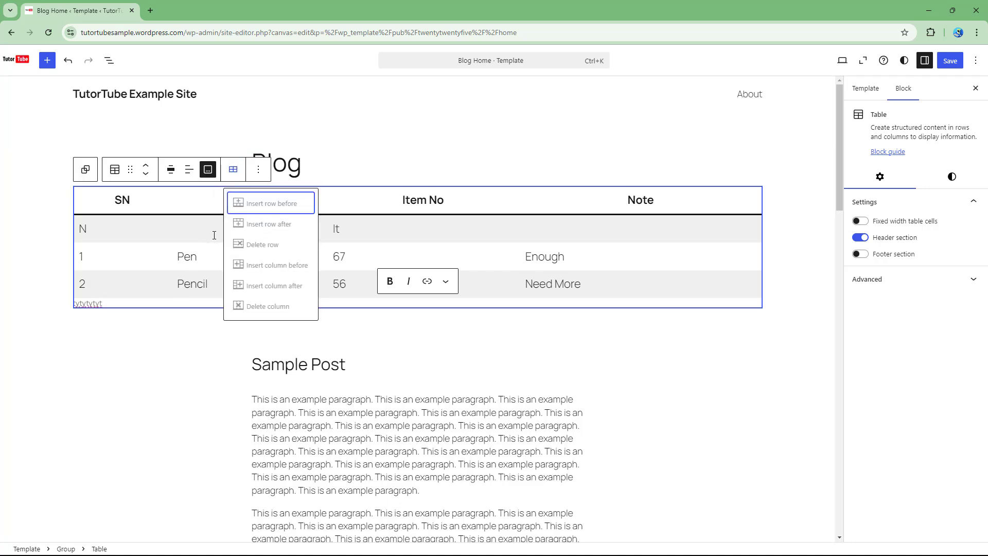
{"action": "left_click", "coordinate": [304, 233]}
{"action": "left_click", "coordinate": [339, 228]}
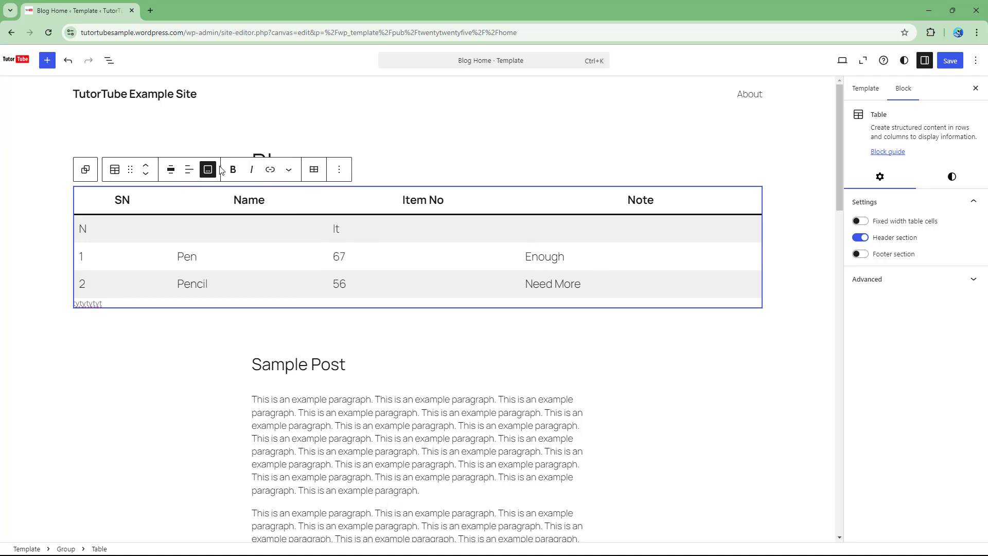
{"action": "left_click", "coordinate": [314, 173]}
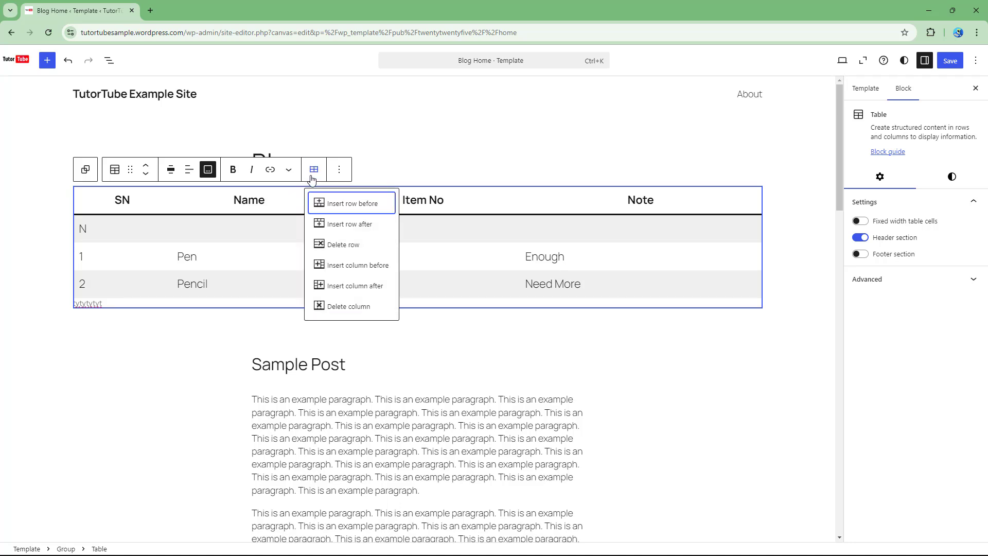
{"action": "left_click", "coordinate": [342, 225]}
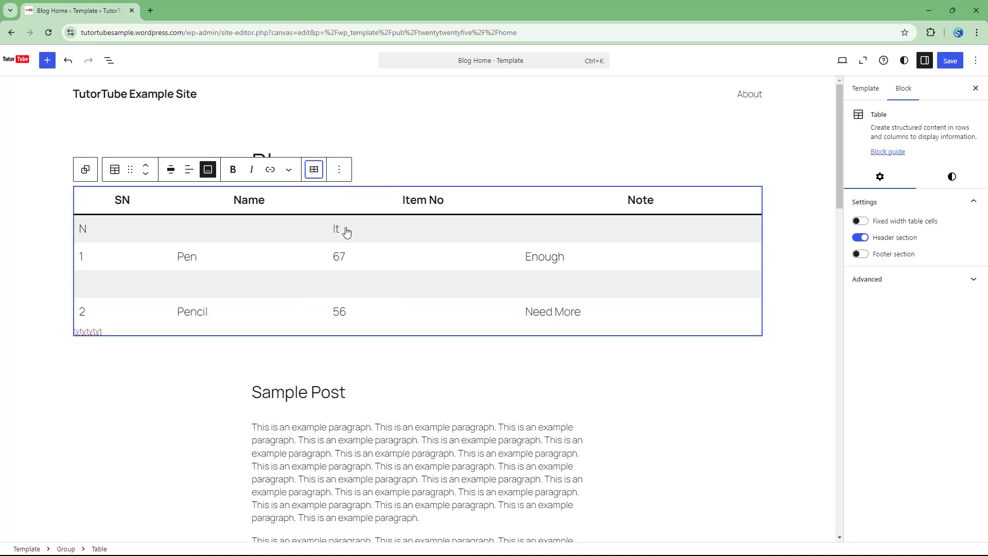
Insert an empty column before the SN column
{"action": "left_click", "coordinate": [315, 170]}
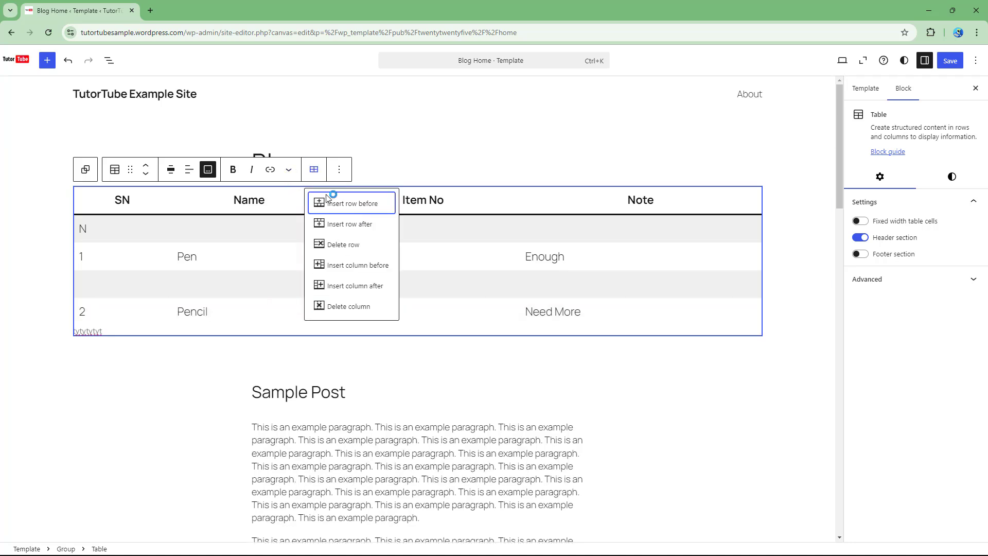
{"action": "left_click", "coordinate": [374, 266]}
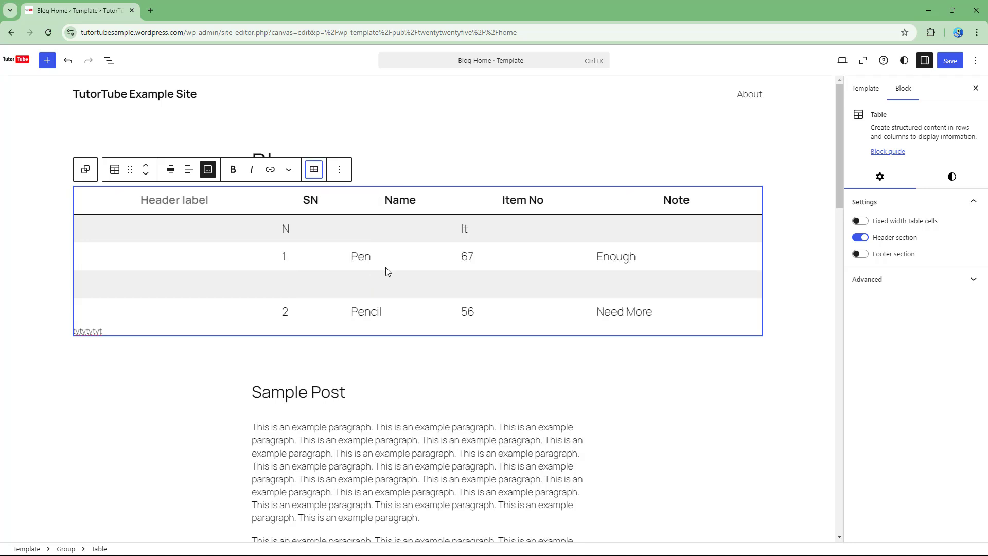
{"action": "left_click", "coordinate": [314, 170]}
{"action": "left_click", "coordinate": [180, 249]}
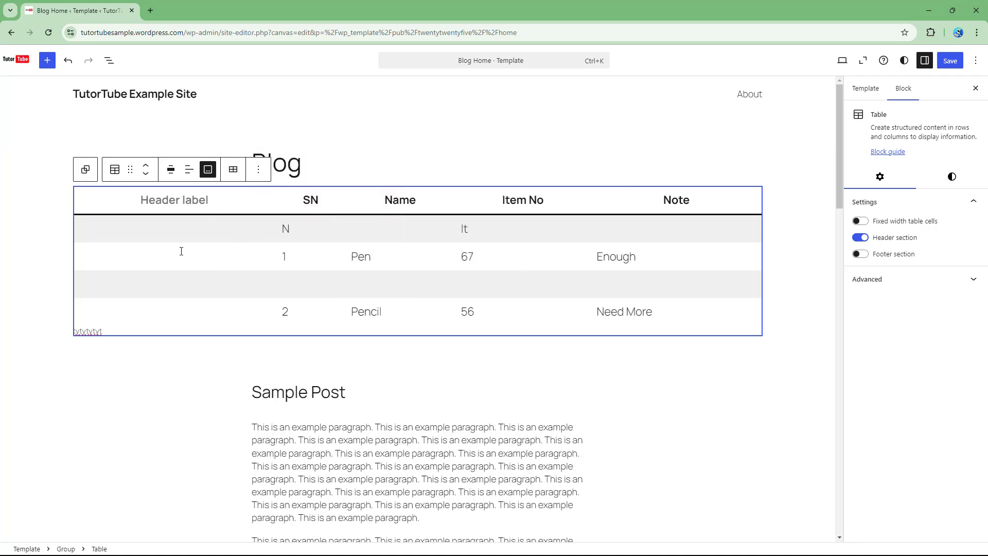
Delete the empty column before SN and the empty row between Pen and Pencil
{"action": "left_click", "coordinate": [100, 227]}
{"action": "left_click", "coordinate": [314, 169]}
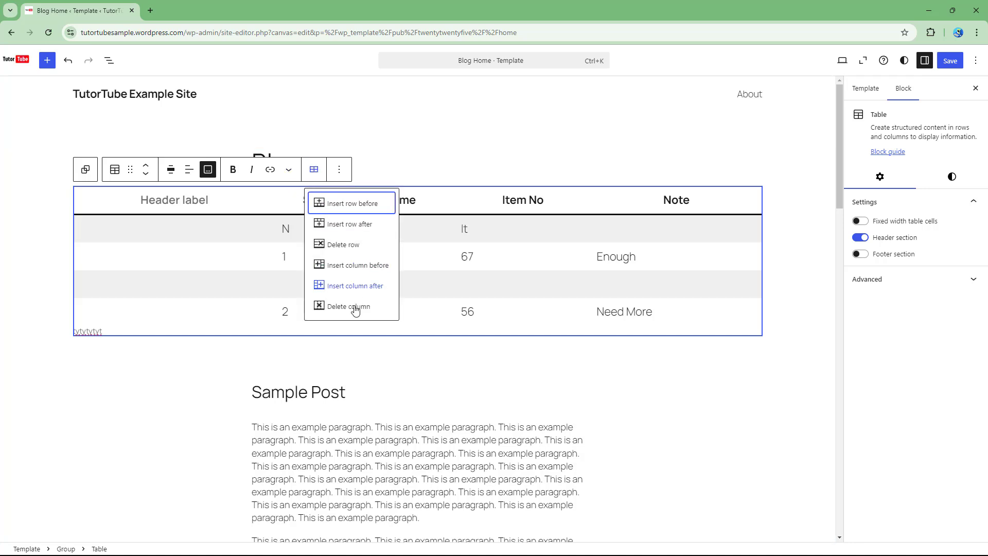
{"action": "left_click", "coordinate": [350, 308]}
{"action": "left_click", "coordinate": [260, 285]}
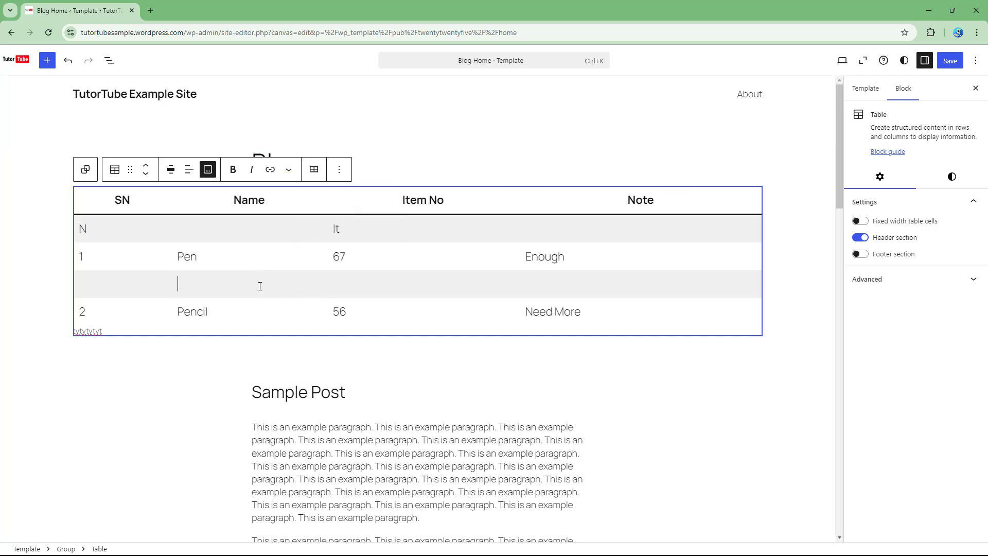
{"action": "left_click", "coordinate": [314, 169]}
{"action": "left_click", "coordinate": [358, 243]}
Delete the first body row of the table, which holds N and It
{"action": "left_click", "coordinate": [179, 227]}
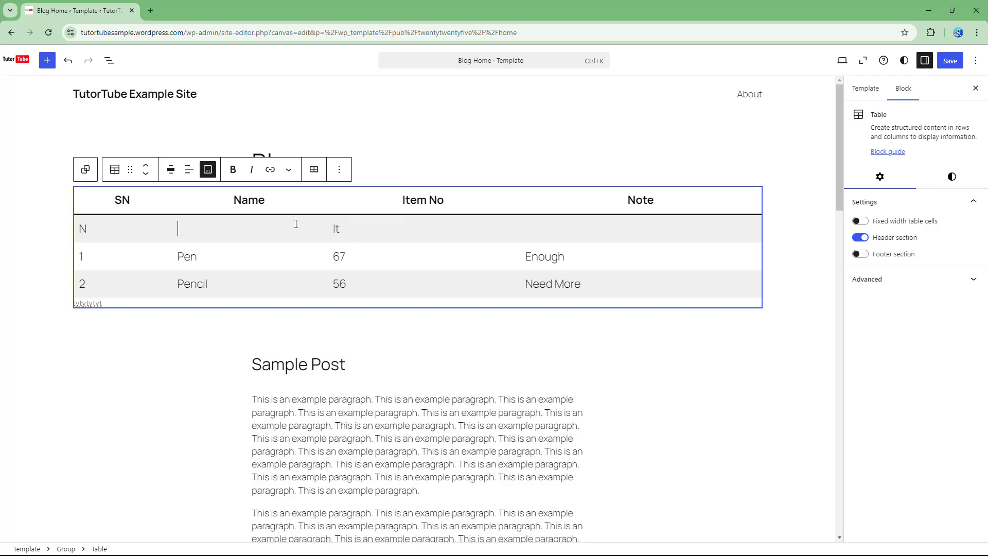
{"action": "left_click", "coordinate": [314, 169]}
{"action": "left_click", "coordinate": [350, 250]}
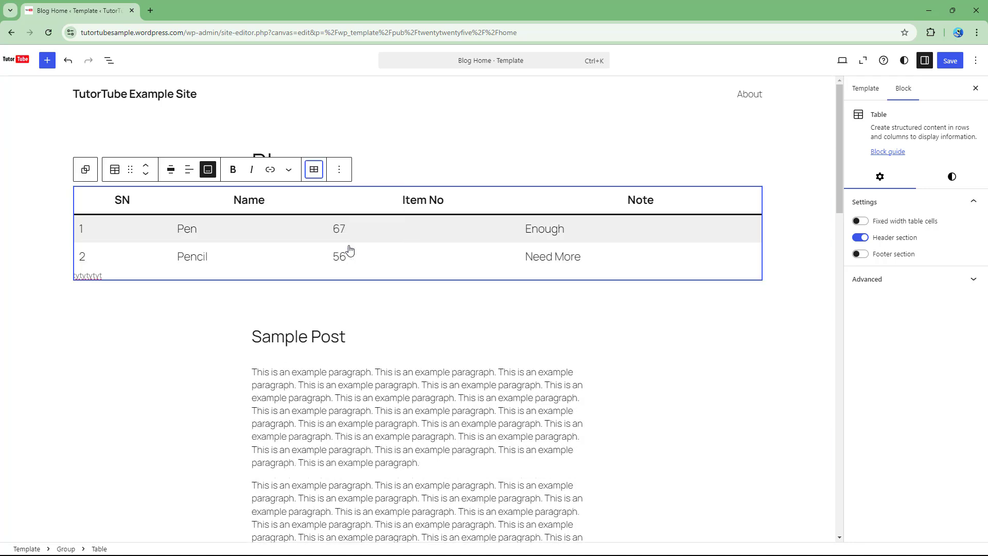
Clear the table's caption text
{"action": "left_click_drag", "start_coordinate": [116, 277], "coordinate": [60, 281]}
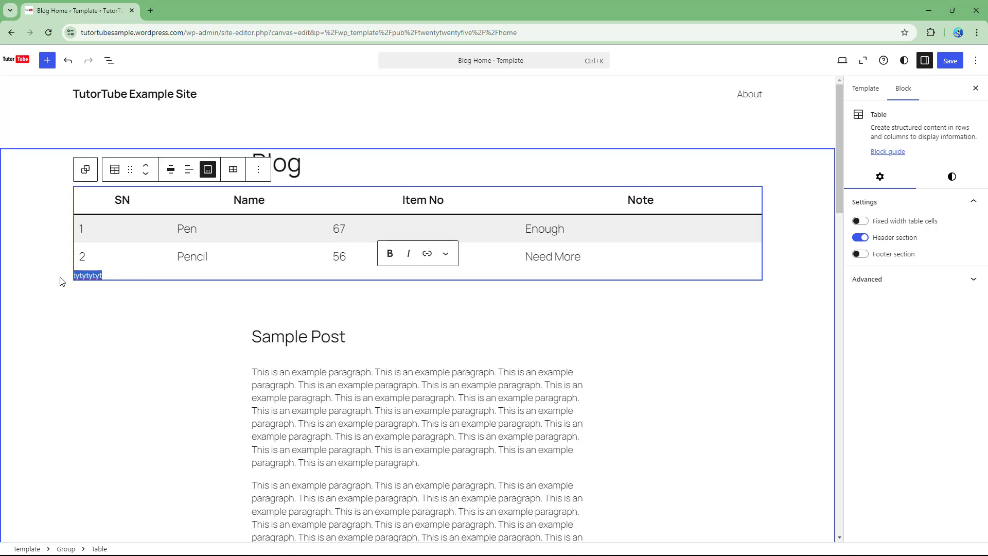
{"action": "key", "text": "BackSpace"}
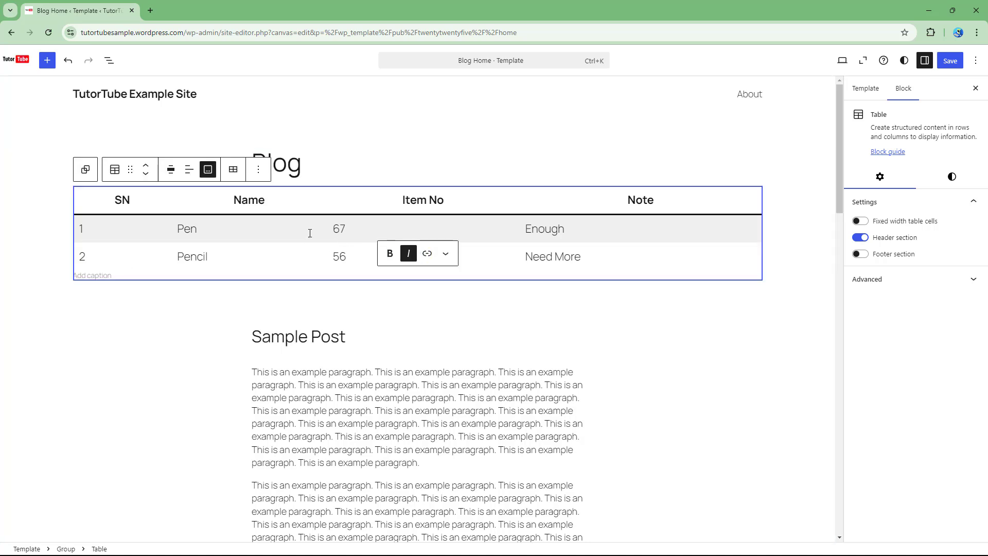
{"action": "left_click", "coordinate": [310, 233]}
{"action": "left_click", "coordinate": [315, 171]}
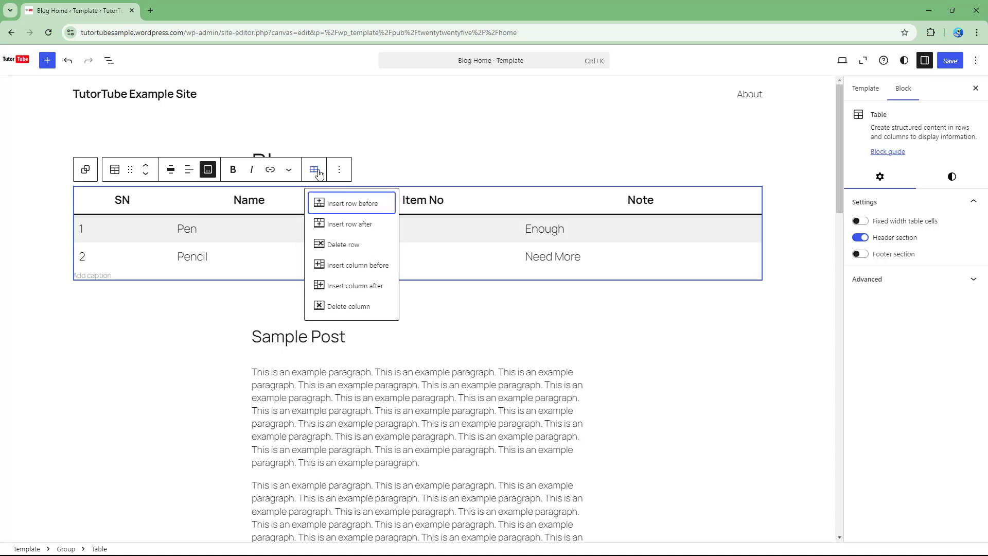
{"action": "left_click", "coordinate": [338, 171]}
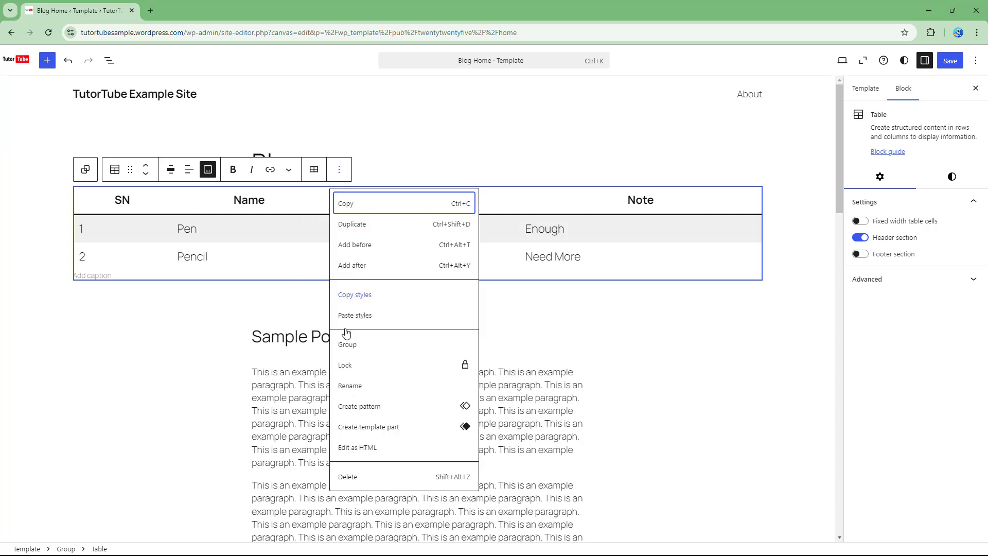
{"action": "left_click", "coordinate": [543, 214]}
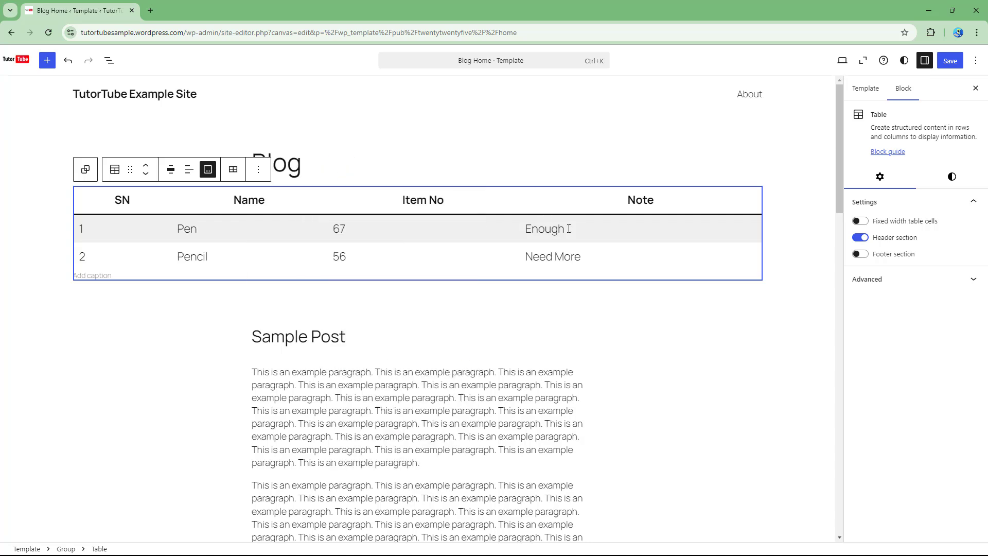
Enable the Footer section for the table
{"action": "left_click", "coordinate": [654, 256]}
{"action": "left_click", "coordinate": [860, 253]}
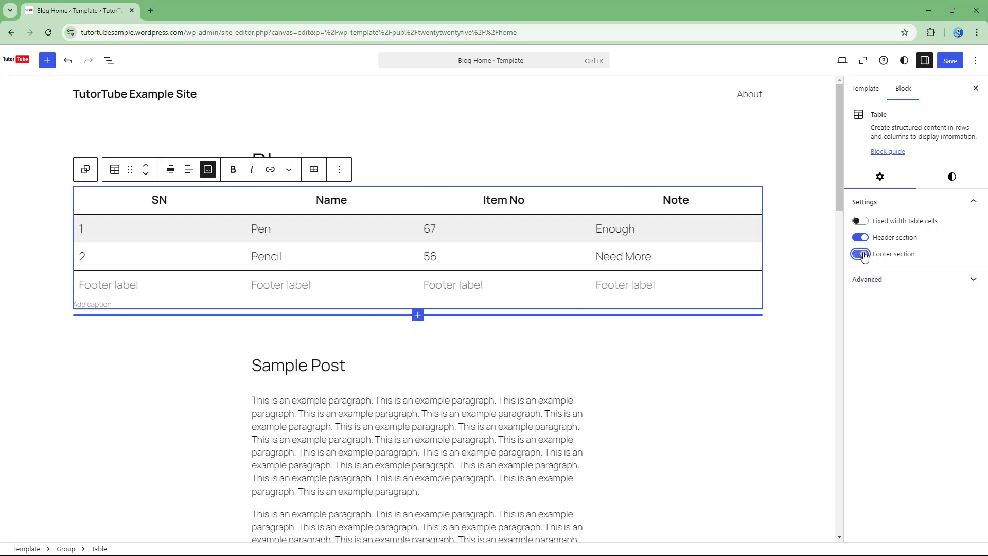
{"action": "left_click", "coordinate": [491, 300]}
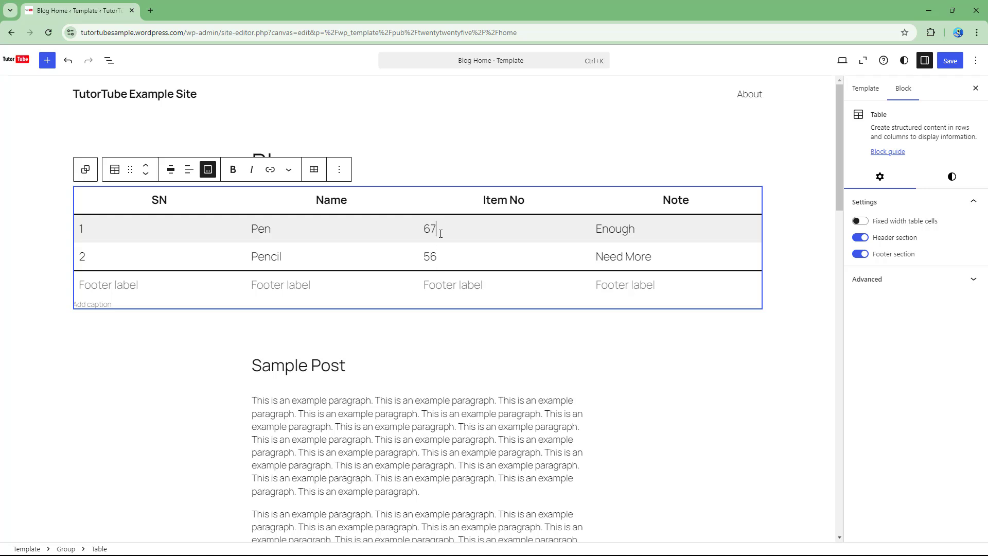
Set the Item No values to 60 for Pen and 50 for Pencil, and enter 110 in that column's footer cell
{"action": "key", "text": "BackSpace"}
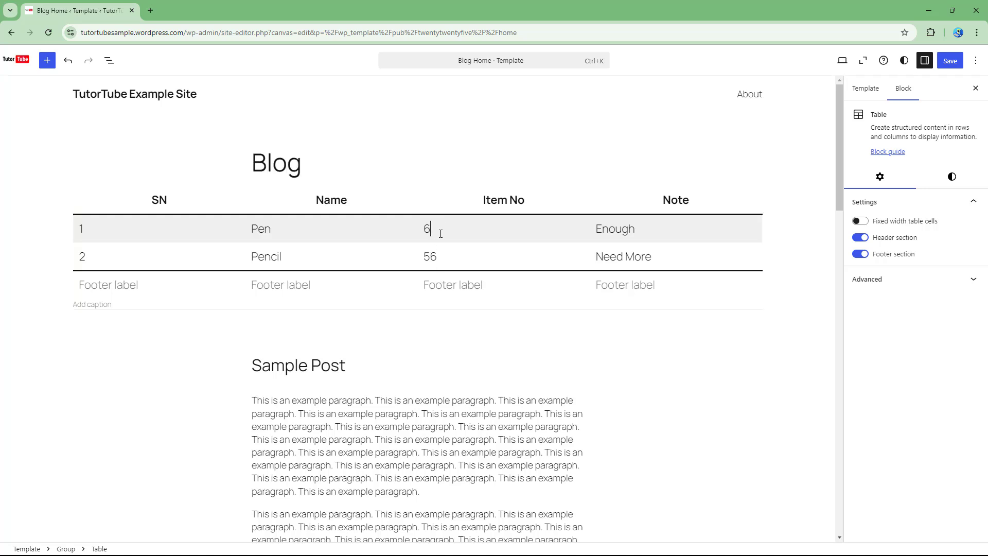
{"action": "type", "text": "0"}
{"action": "left_click", "coordinate": [444, 259]}
{"action": "key", "text": "BackSpace"}
{"action": "type", "text": "0"}
{"action": "left_click", "coordinate": [429, 283]}
{"action": "type", "text": "110"}
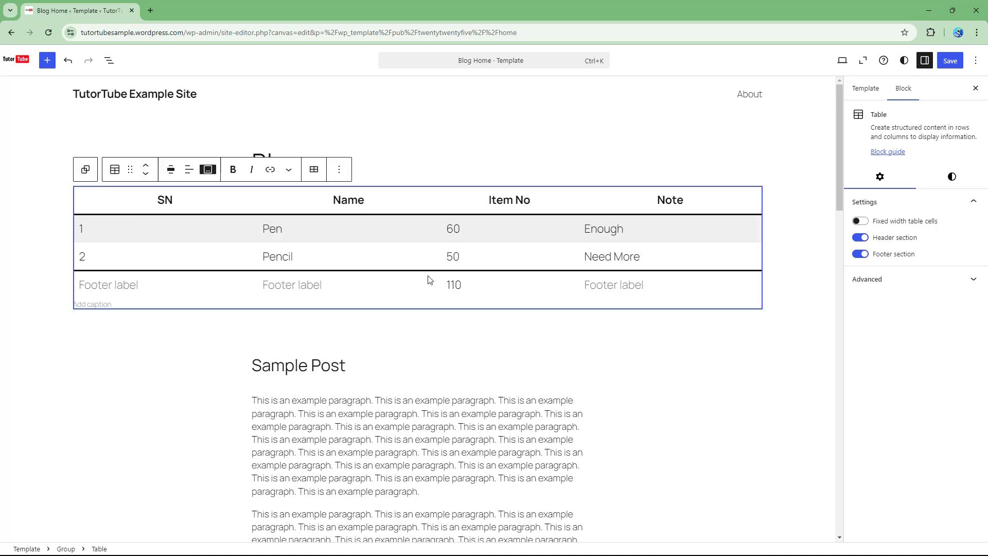
Set Pencil's Item No to 55 and complete the footer with Total Items under Name and 115 under Item No
{"action": "left_click", "coordinate": [476, 257]}
{"action": "key", "text": "BackSpace"}
{"action": "type", "text": "5"}
{"action": "key", "text": "BackSpace"}
{"action": "type", "text": "5"}
{"action": "left_click", "coordinate": [365, 278]}
{"action": "type", "text": "Total Items"}
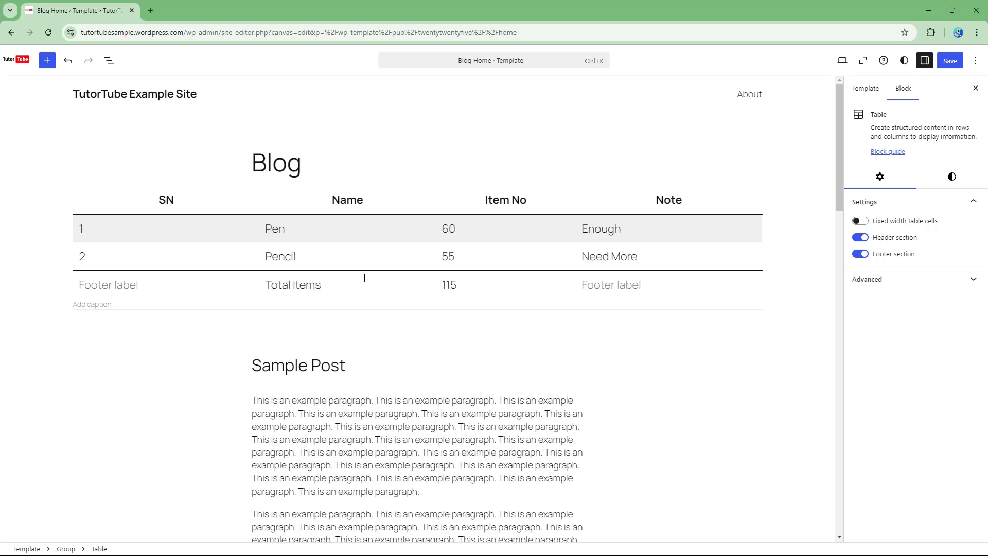
Make the footer entries 115 and Total Items bold
{"action": "left_click_drag", "start_coordinate": [474, 288], "coordinate": [260, 284]}
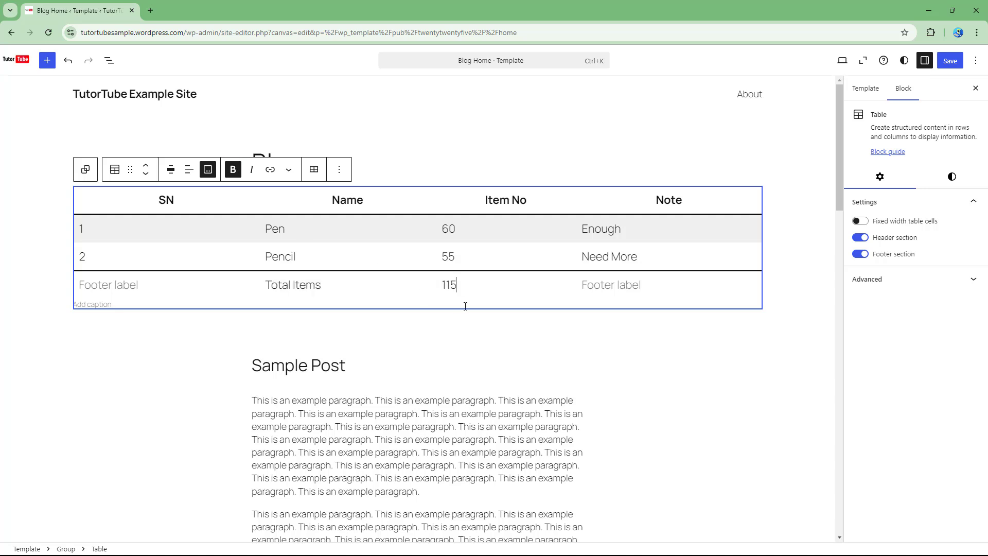
{"action": "left_click_drag", "start_coordinate": [463, 303], "coordinate": [435, 287]}
{"action": "left_click", "coordinate": [233, 169]}
{"action": "left_click", "coordinate": [316, 284]}
{"action": "left_click_drag", "start_coordinate": [339, 286], "coordinate": [278, 284]}
{"action": "left_click", "coordinate": [233, 169]}
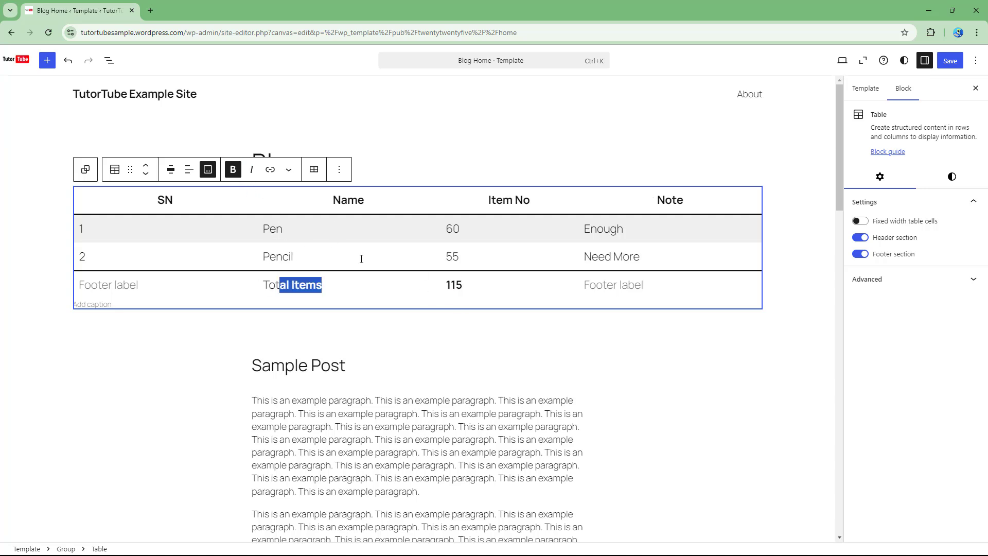
{"action": "left_click", "coordinate": [386, 283]}
{"action": "double_click", "coordinate": [275, 285]}
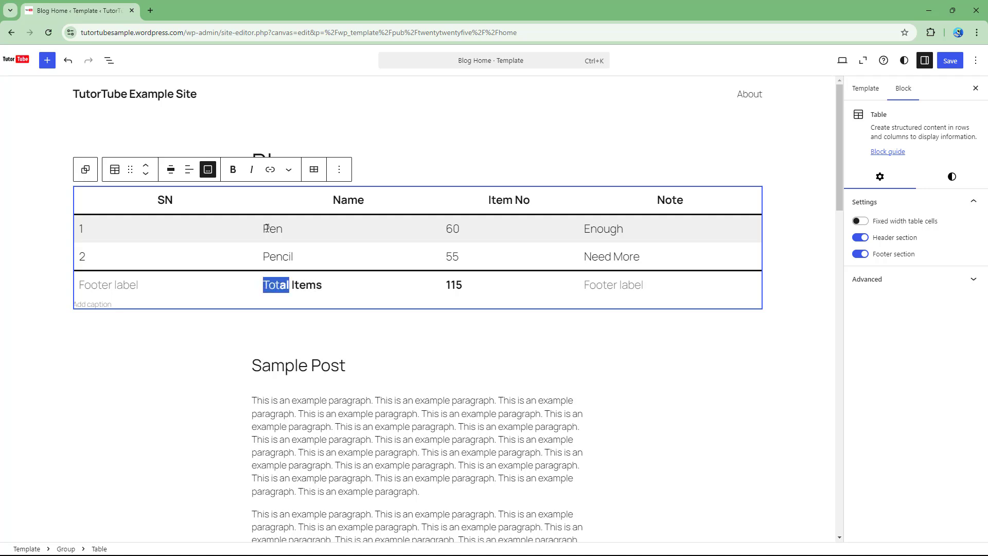
{"action": "left_click", "coordinate": [233, 169]}
{"action": "left_click", "coordinate": [292, 299]}
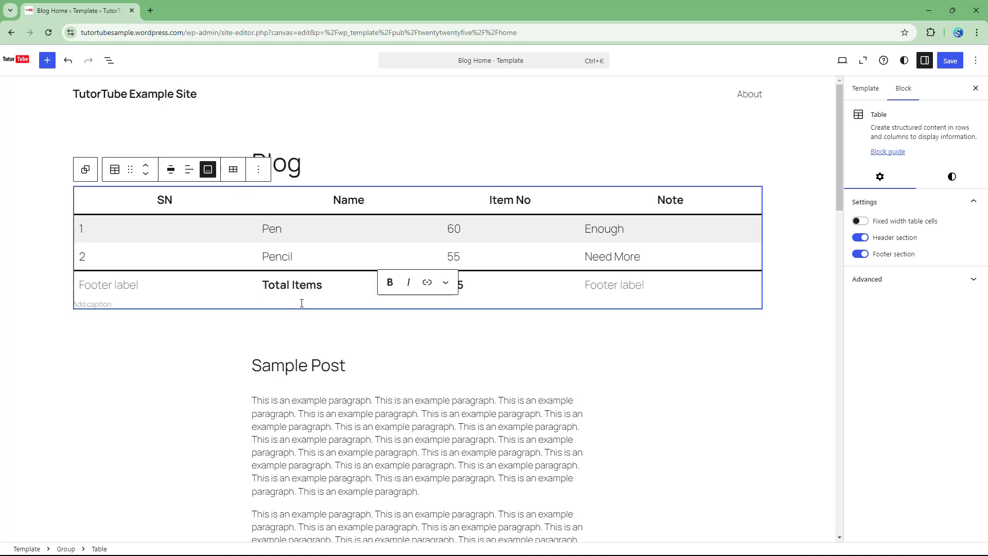
{"action": "left_click", "coordinate": [587, 286]}
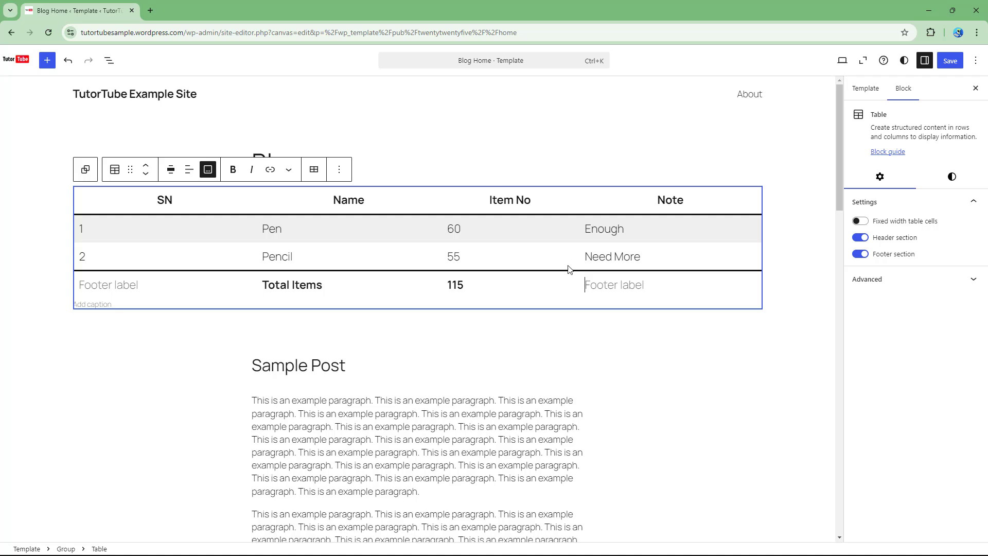
{"action": "mouse_move", "coordinate": [418, 315]}
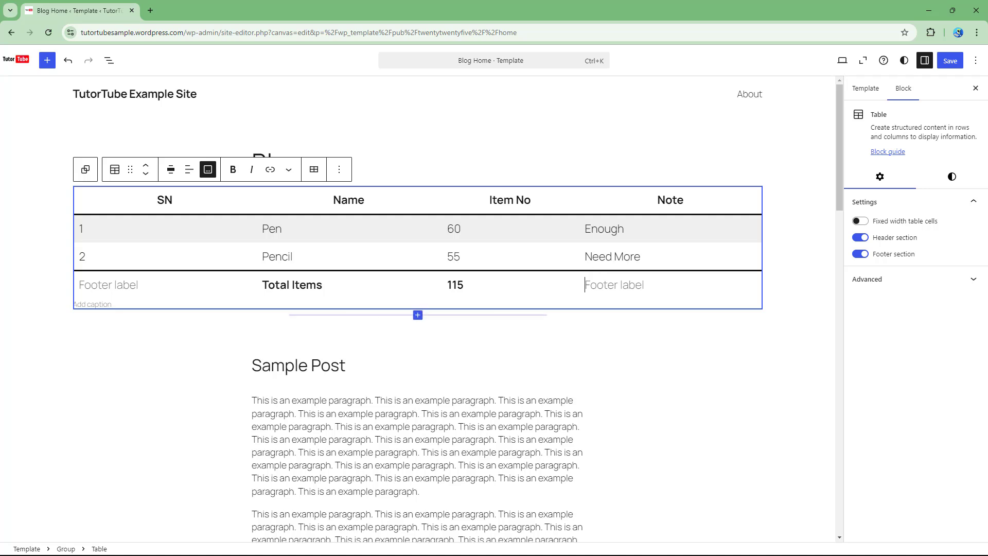